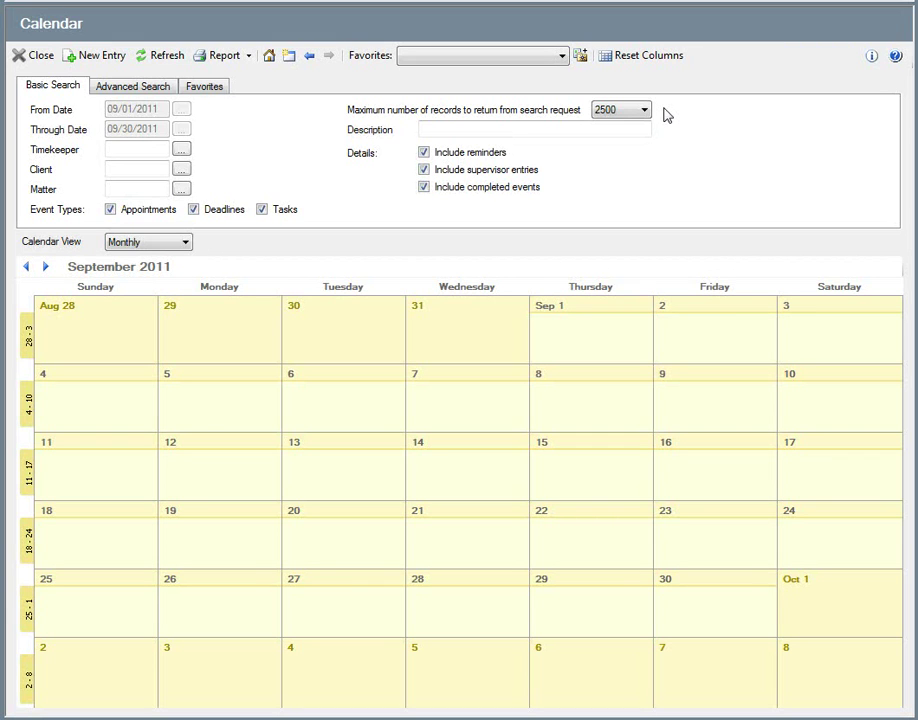
- Start a new calendar entry using the Rules-based Series of Events entry method
{"action": "left_click", "coordinate": [100, 57]}
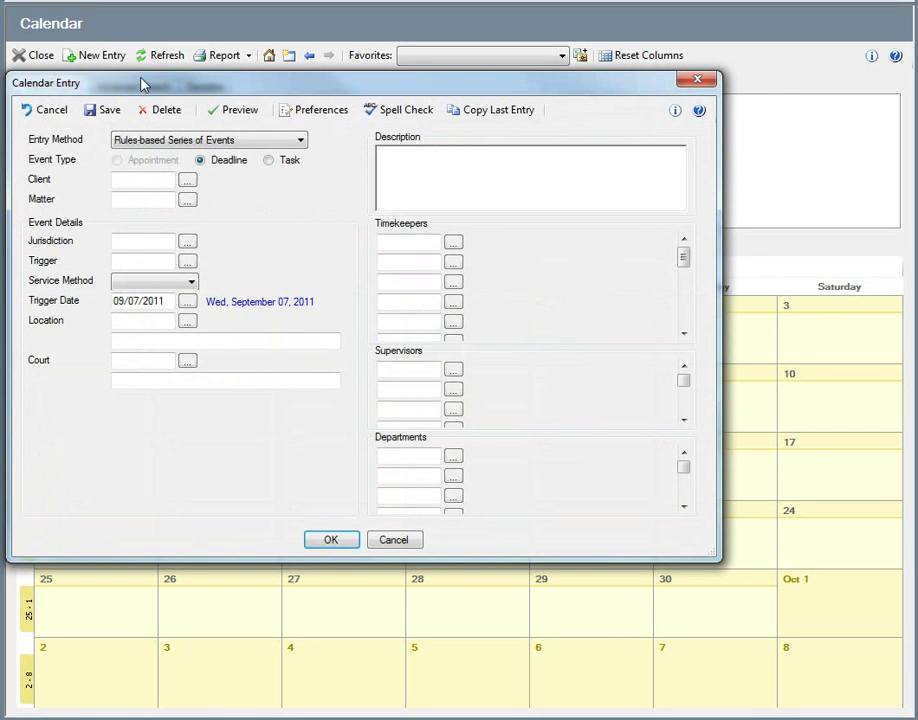
{"action": "left_click_drag", "start_coordinate": [153, 87], "coordinate": [210, 93]}
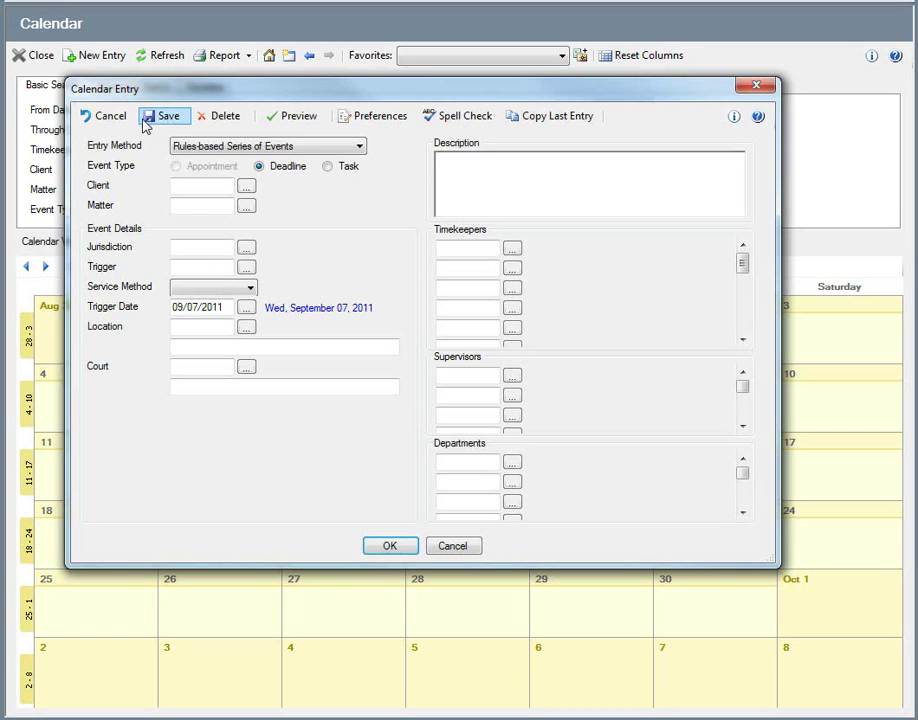
{"action": "left_click", "coordinate": [361, 151]}
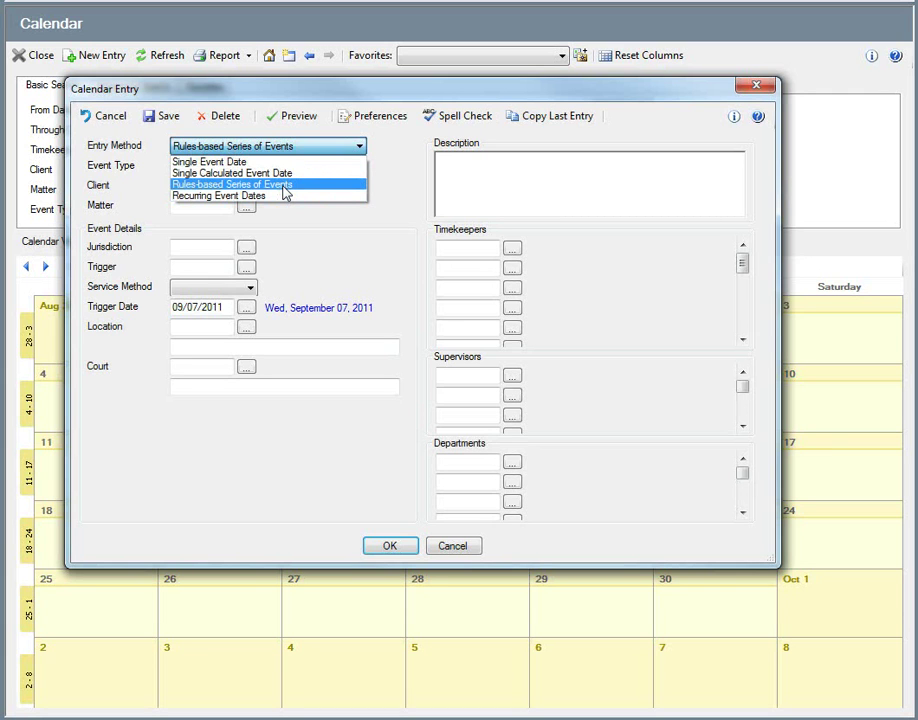
{"action": "left_click", "coordinate": [285, 185]}
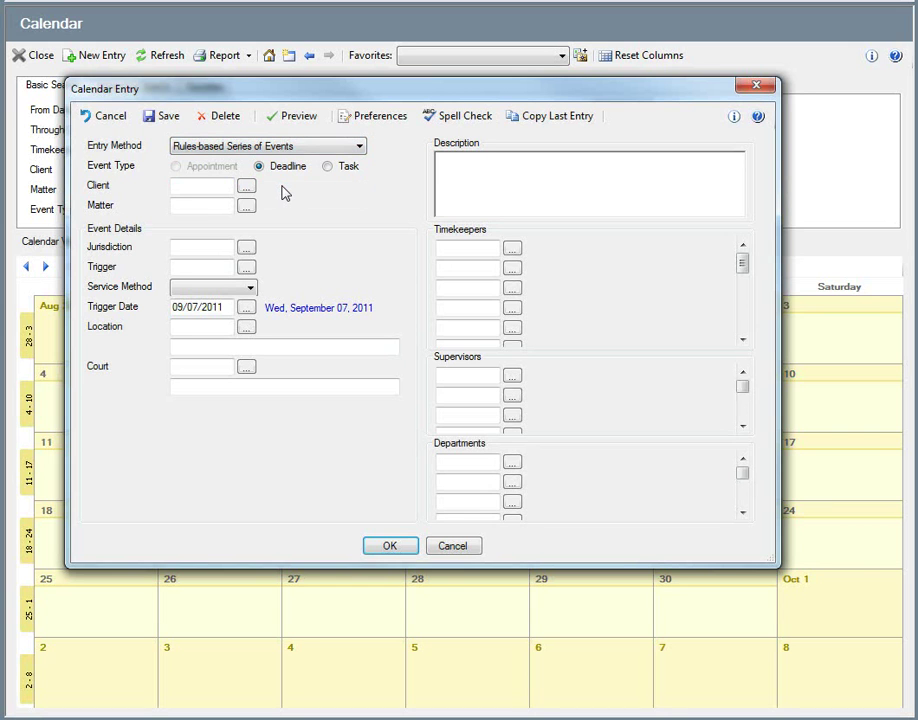
{"action": "left_click", "coordinate": [211, 188]}
- Enter client 1001 to fill matter 001 General, and review the jurisdiction list, keeping CASPRLAIC
{"action": "type", "text": "1001"}
{"action": "key", "text": "Tab"}
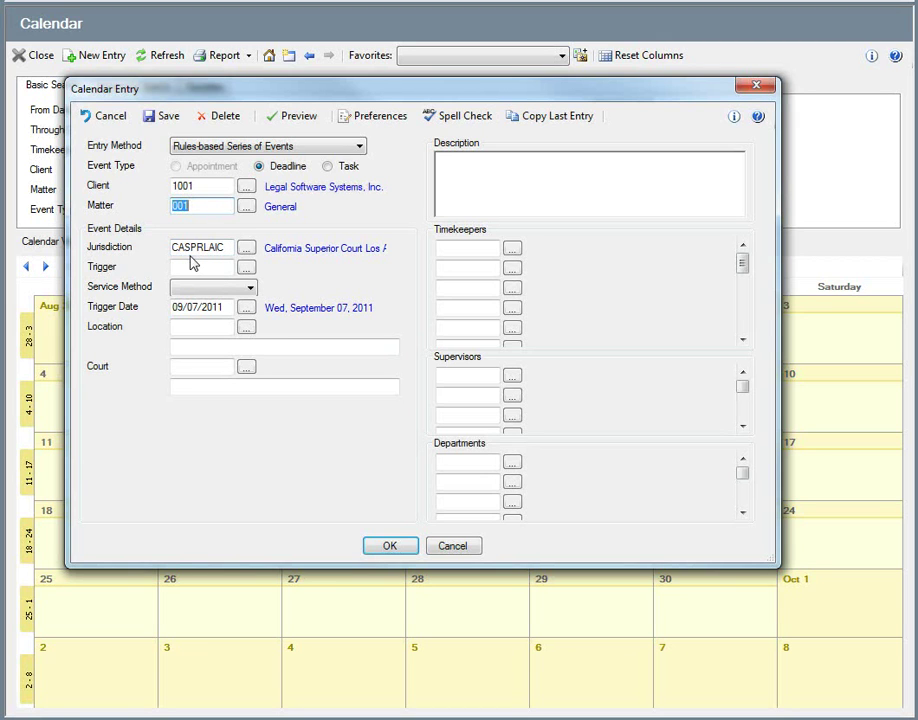
{"action": "left_click", "coordinate": [246, 248]}
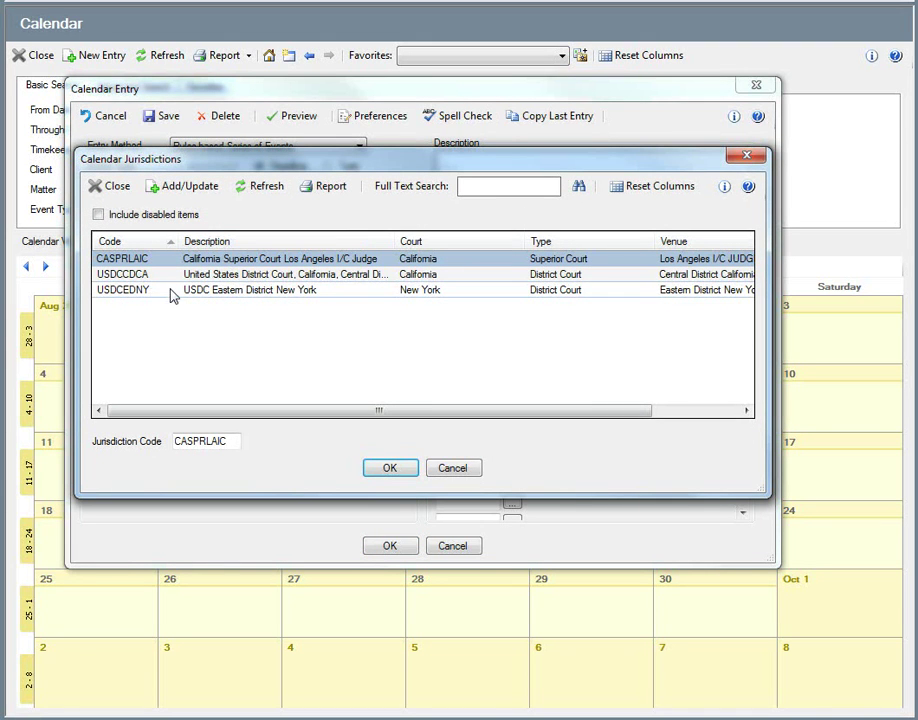
{"action": "left_click", "coordinate": [440, 471]}
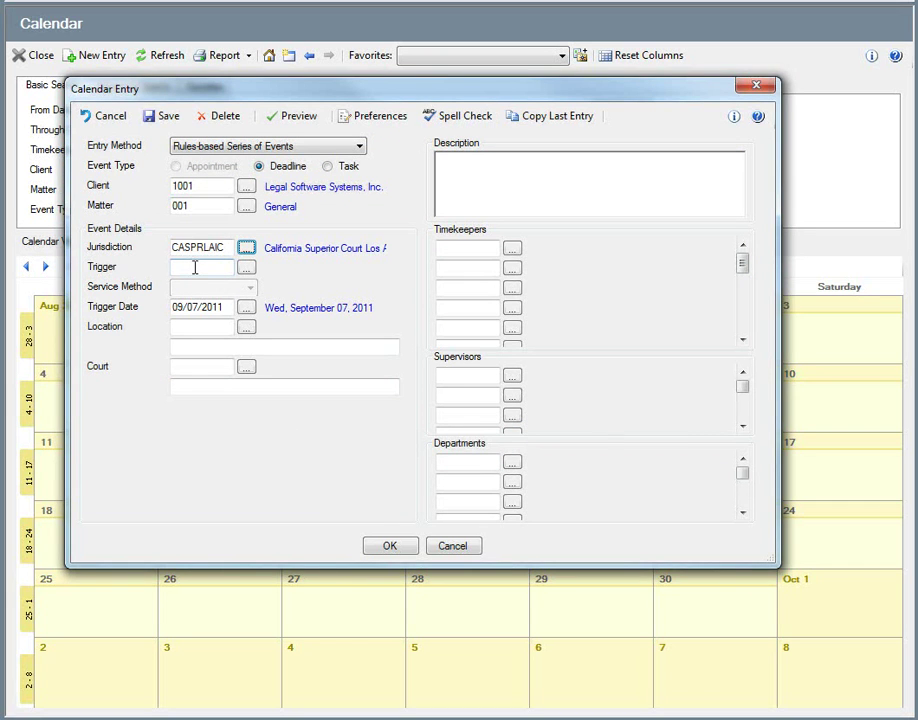
- Set the trigger to CRC-2028 Trial, found by searching 'trial'
{"action": "left_click", "coordinate": [196, 267]}
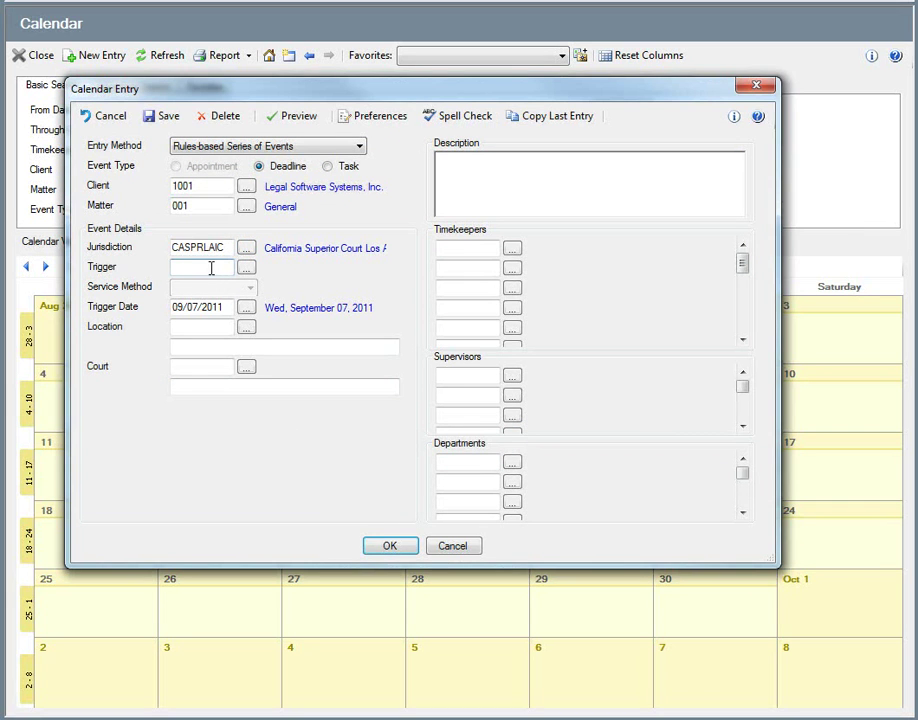
{"action": "left_click", "coordinate": [247, 268]}
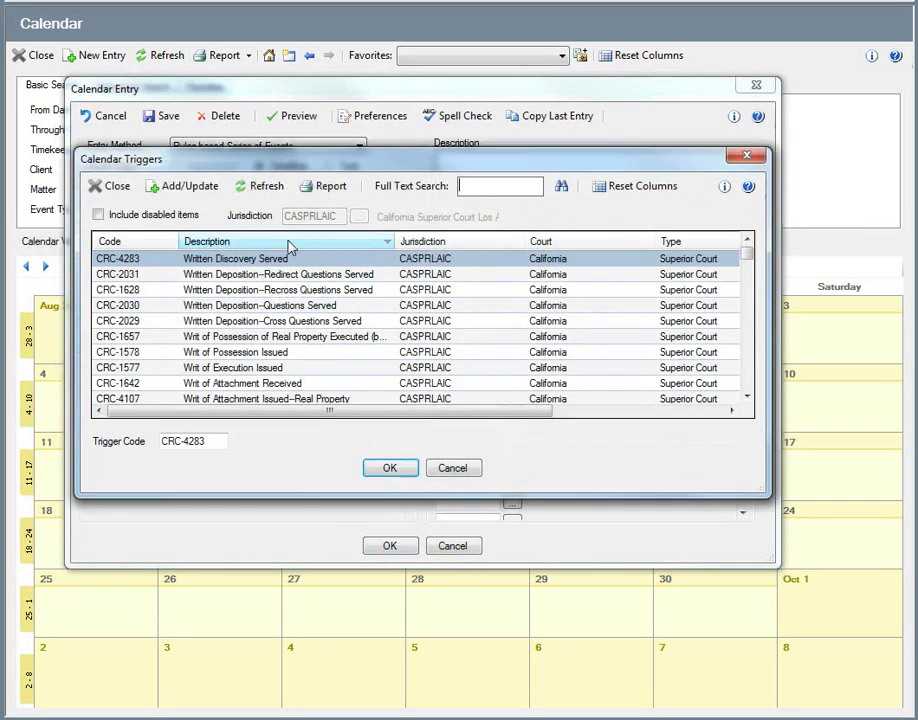
{"action": "type", "text": "trial"}
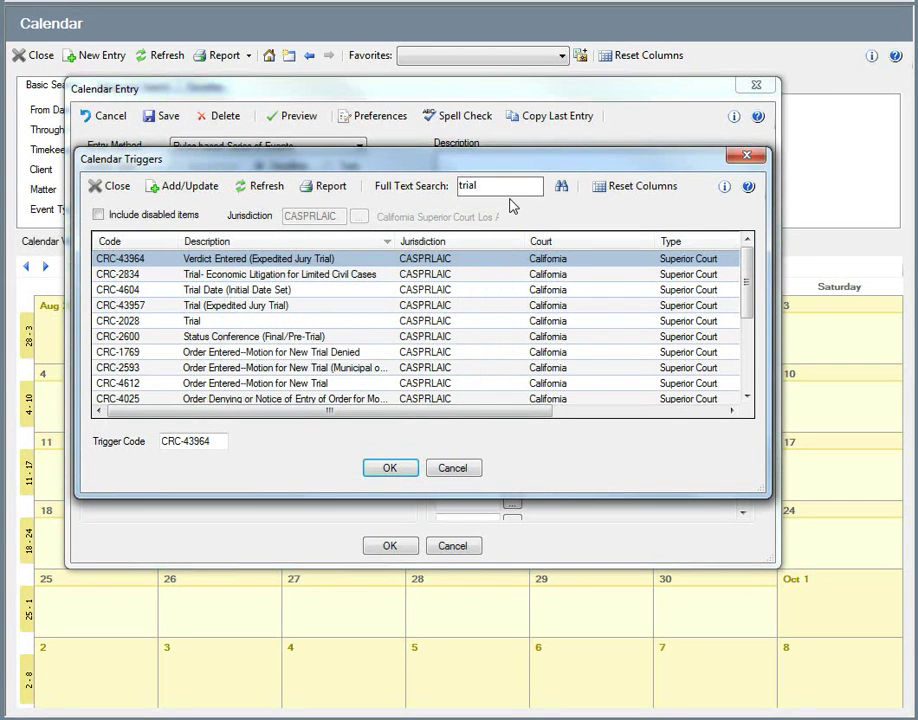
{"action": "double_click", "coordinate": [210, 322]}
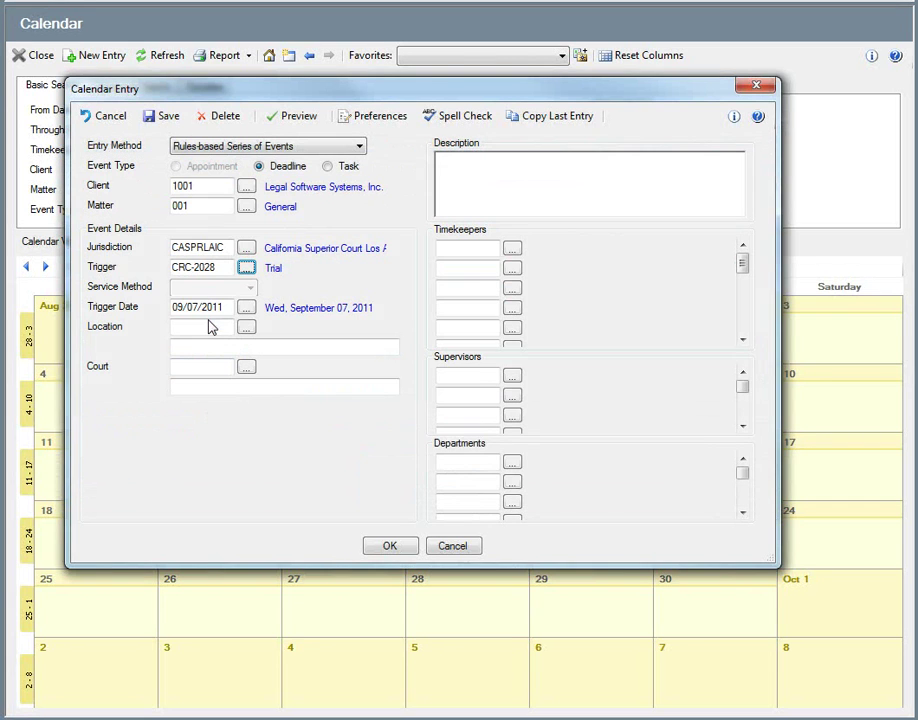
- Set the trigger date to 12/06/2011 and the timekeeper to AAA
{"action": "left_click", "coordinate": [246, 308]}
{"action": "left_click", "coordinate": [531, 261]}
{"action": "left_click", "coordinate": [531, 261]}
{"action": "left_click", "coordinate": [531, 261]}
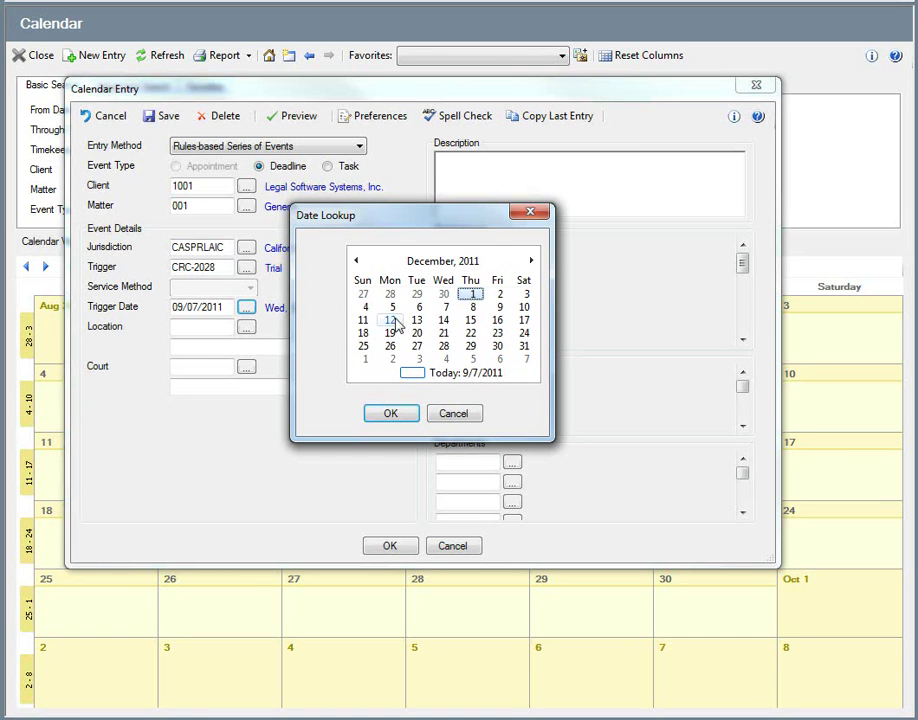
{"action": "double_click", "coordinate": [421, 313]}
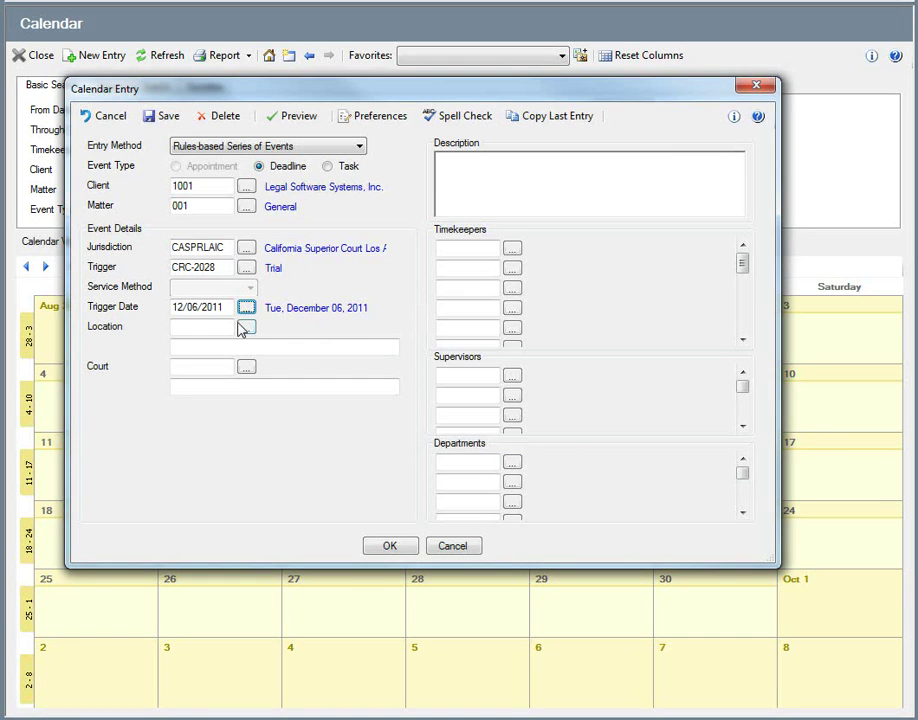
{"action": "left_click", "coordinate": [466, 246]}
{"action": "type", "text": "AAA"}
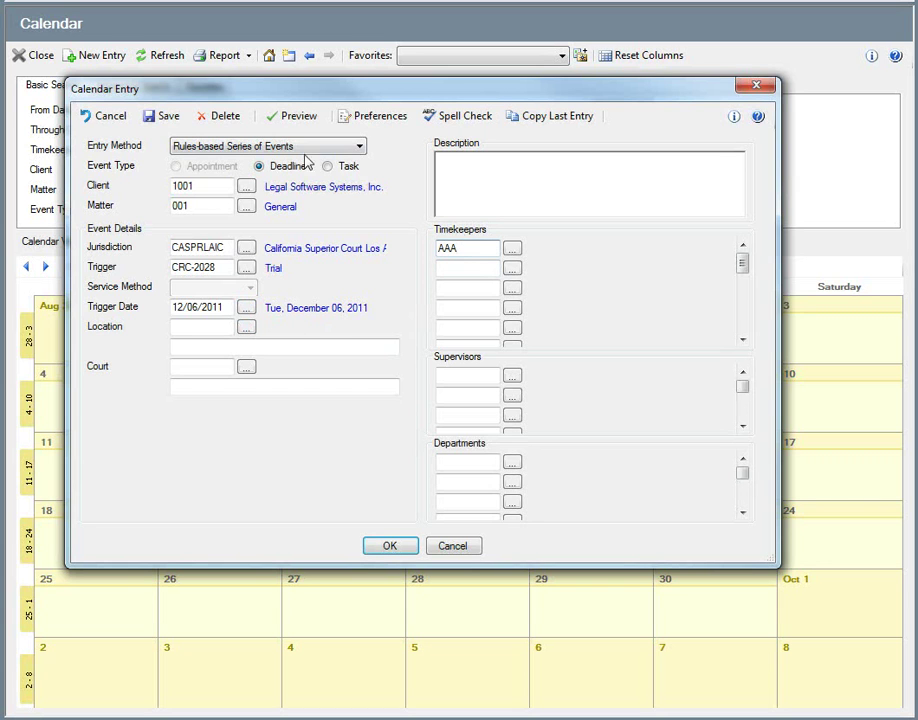
- Save the entry to preview its generated deadlines, 8/11/2011 through 6/6/2012
{"action": "left_click", "coordinate": [166, 118]}
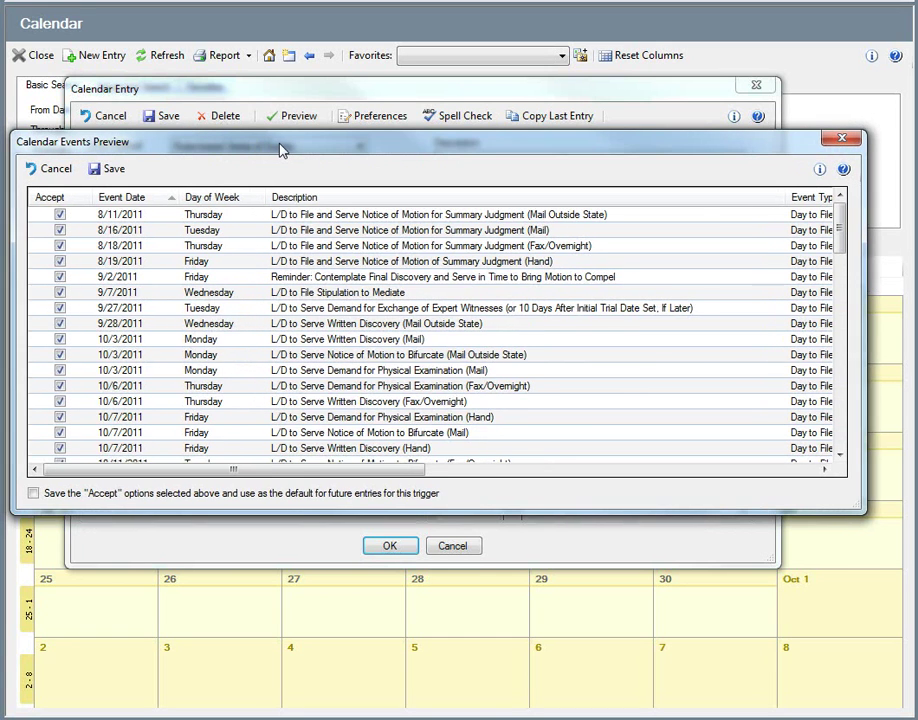
{"action": "left_click_drag", "start_coordinate": [281, 149], "coordinate": [291, 147]}
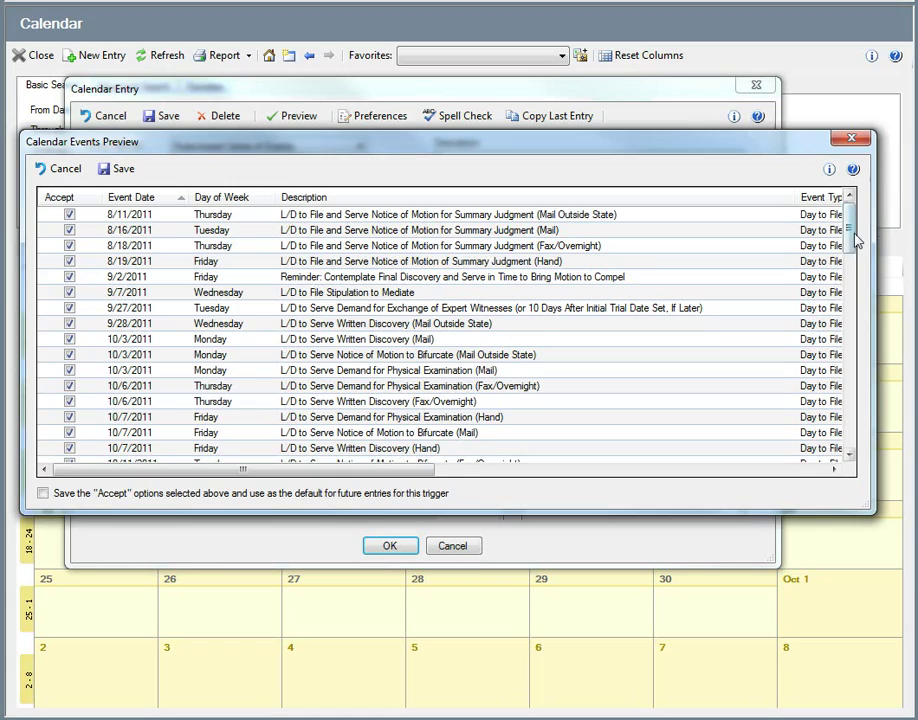
{"action": "mouse_move", "coordinate": [855, 240]}
{"action": "left_mouse_down"}
{"action": "mouse_move", "coordinate": [865, 297]}
{"action": "mouse_move", "coordinate": [863, 436]}
{"action": "mouse_move", "coordinate": [857, 236]}
{"action": "left_mouse_up"}
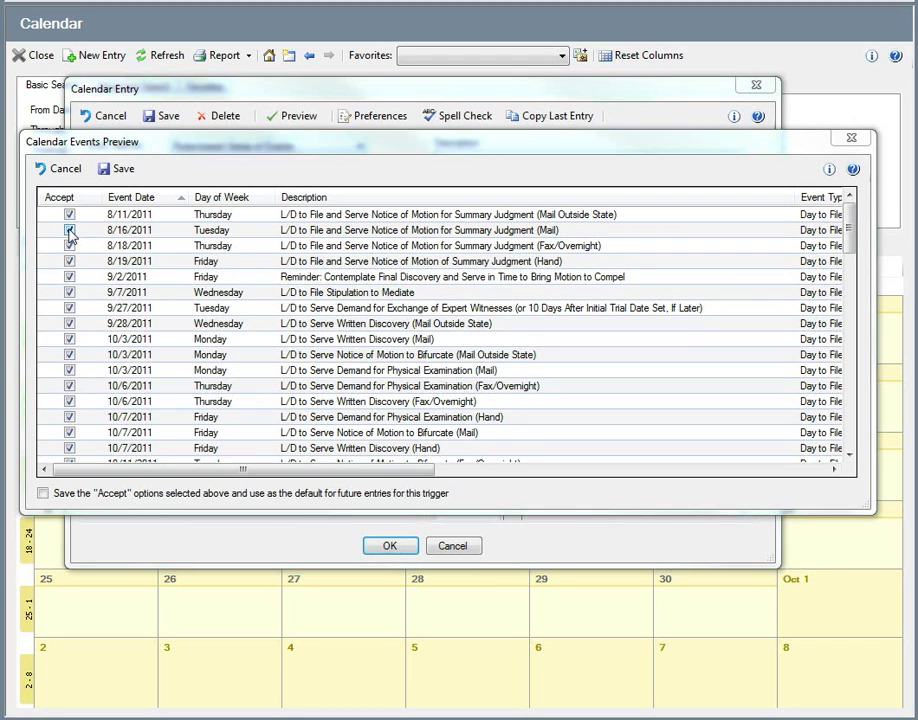
{"action": "left_click", "coordinate": [69, 230]}
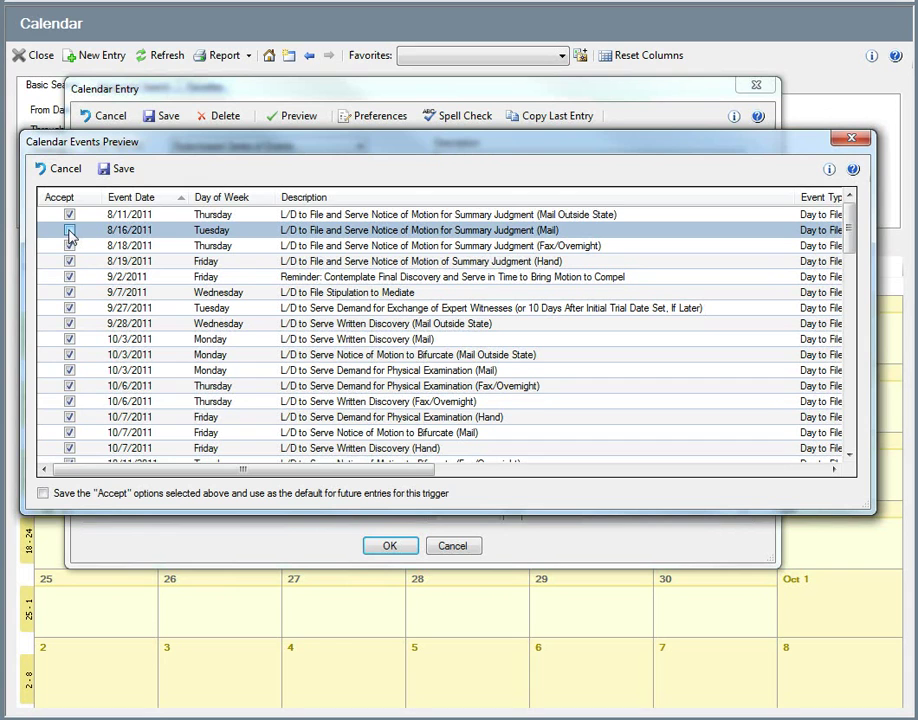
{"action": "left_click", "coordinate": [69, 231]}
{"action": "left_click", "coordinate": [69, 262]}
{"action": "left_click", "coordinate": [69, 246]}
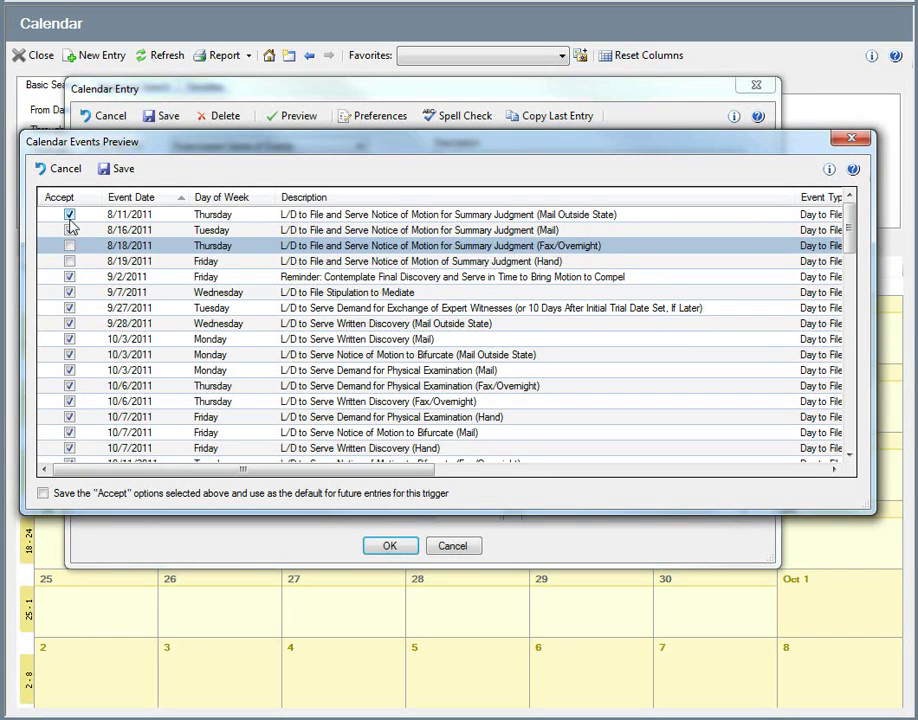
{"action": "left_click", "coordinate": [69, 214]}
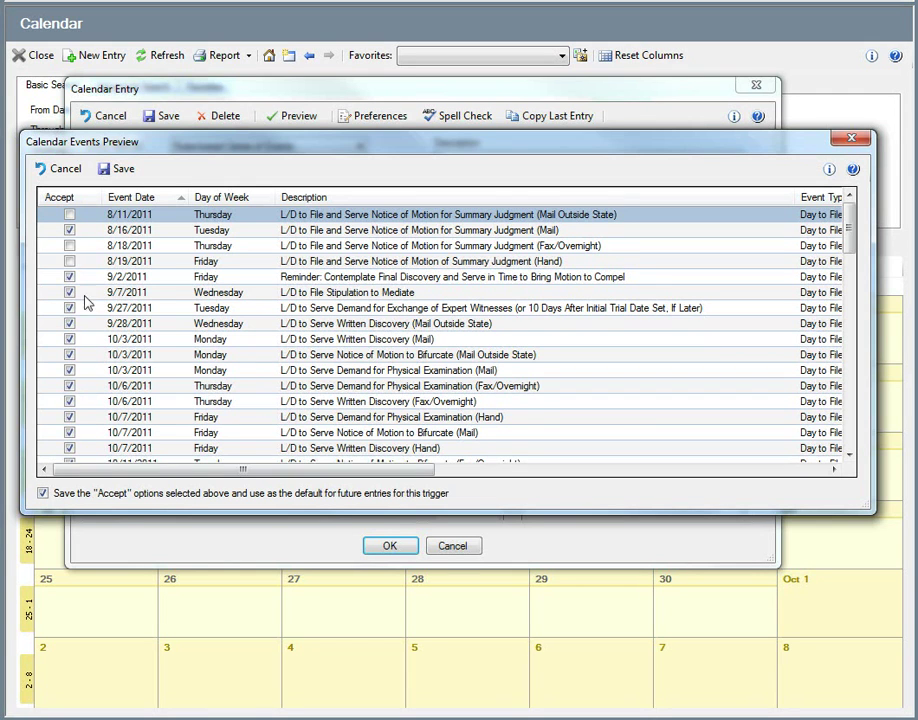
{"action": "left_click", "coordinate": [44, 494]}
{"action": "left_click", "coordinate": [69, 261]}
{"action": "left_click", "coordinate": [69, 245]}
{"action": "left_click", "coordinate": [69, 214]}
- Save the accepted deadline events and advance the calendar to December 2011
{"action": "left_click", "coordinate": [123, 170]}
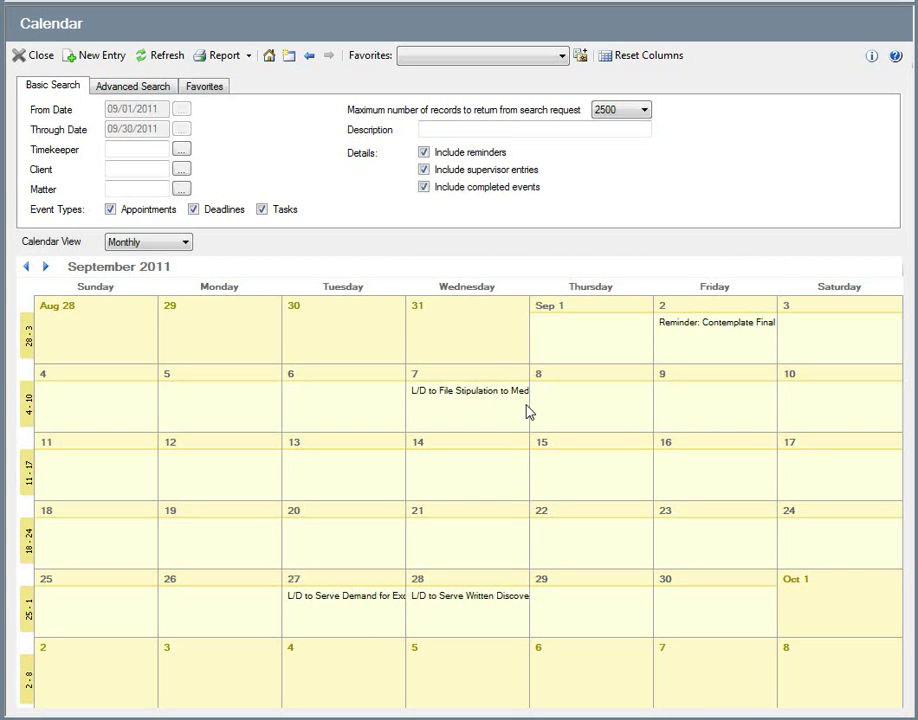
{"action": "left_click", "coordinate": [45, 267]}
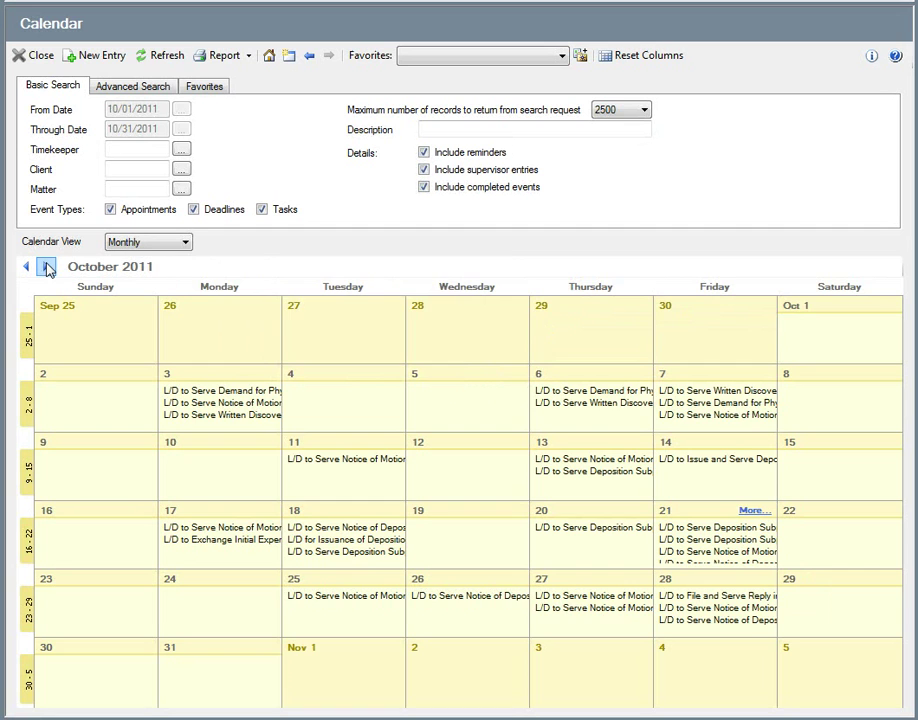
{"action": "left_click", "coordinate": [46, 267]}
{"action": "left_click", "coordinate": [46, 267]}
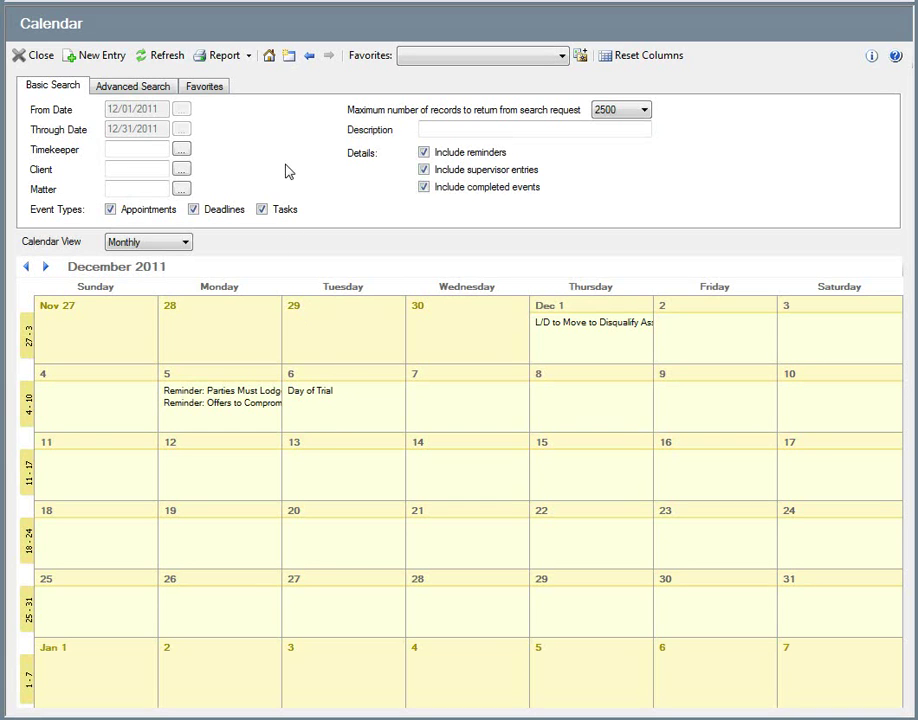
- Return to the default view and show September 2011 in the Monthly calendar view
{"action": "left_click", "coordinate": [270, 58]}
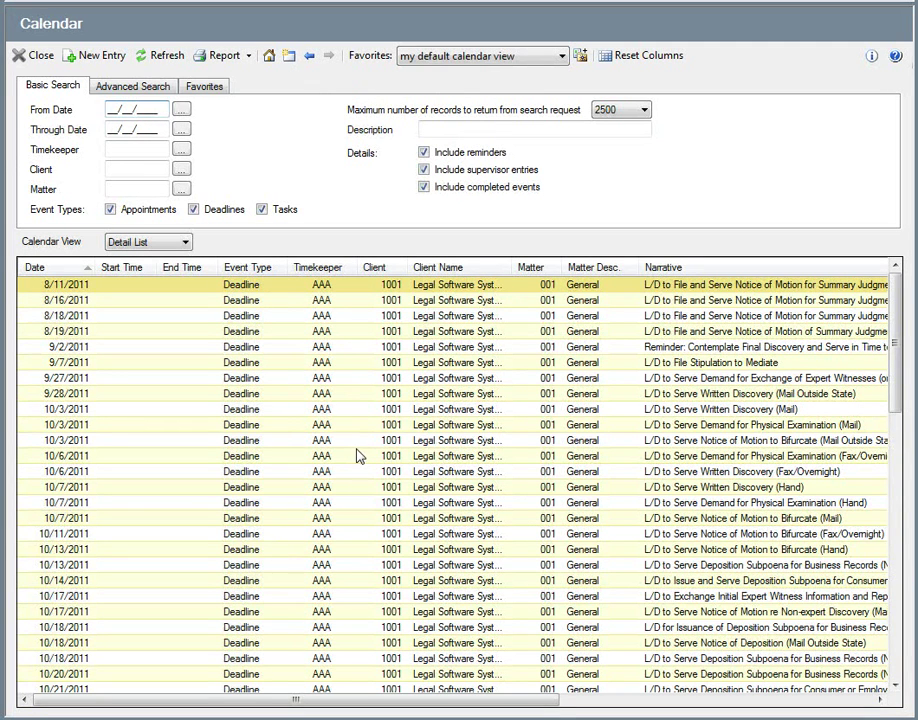
{"action": "left_click", "coordinate": [183, 246]}
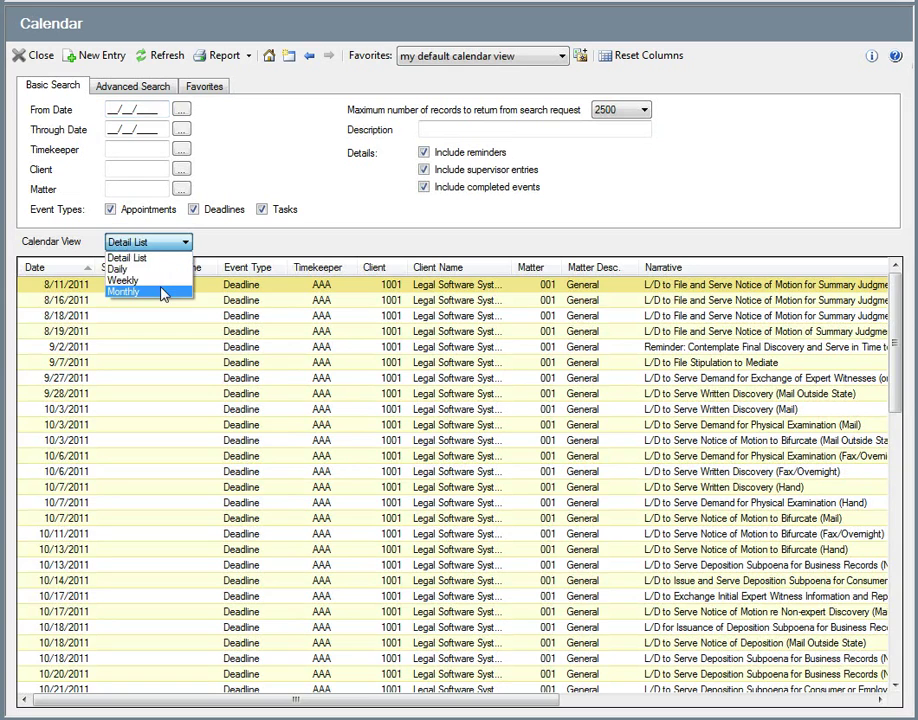
{"action": "left_click", "coordinate": [120, 285]}
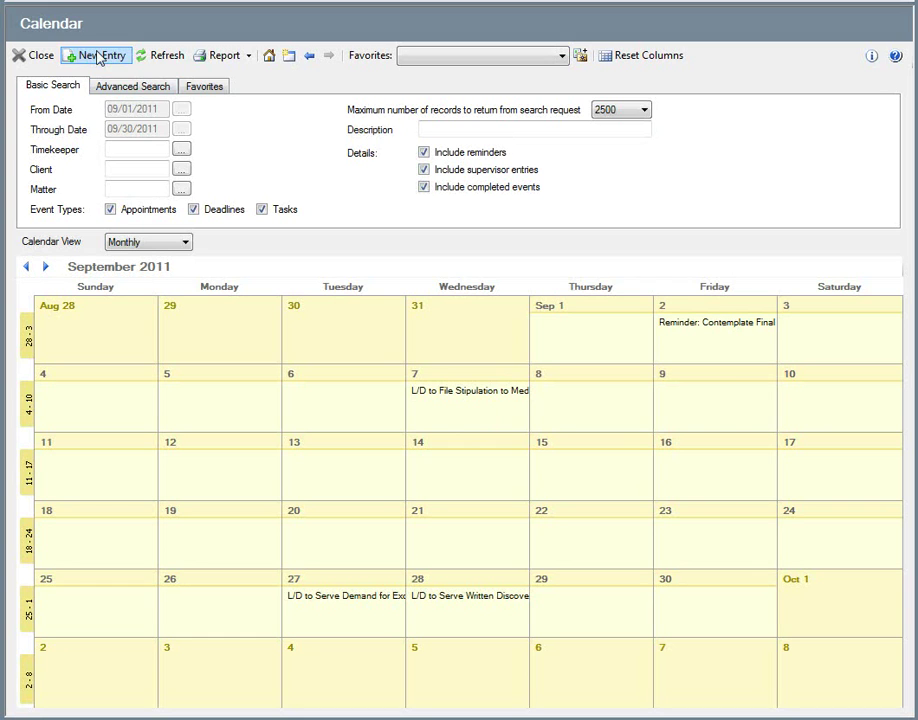
- Start another new entry with client 1001 and matter 001
{"action": "left_click", "coordinate": [98, 56]}
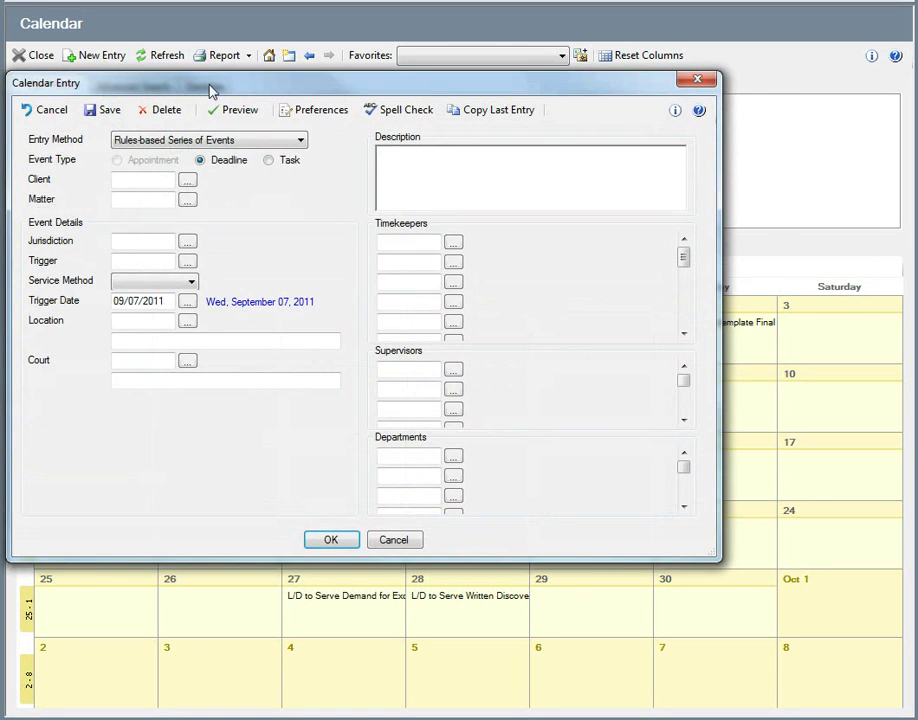
{"action": "left_click_drag", "start_coordinate": [210, 90], "coordinate": [259, 108]}
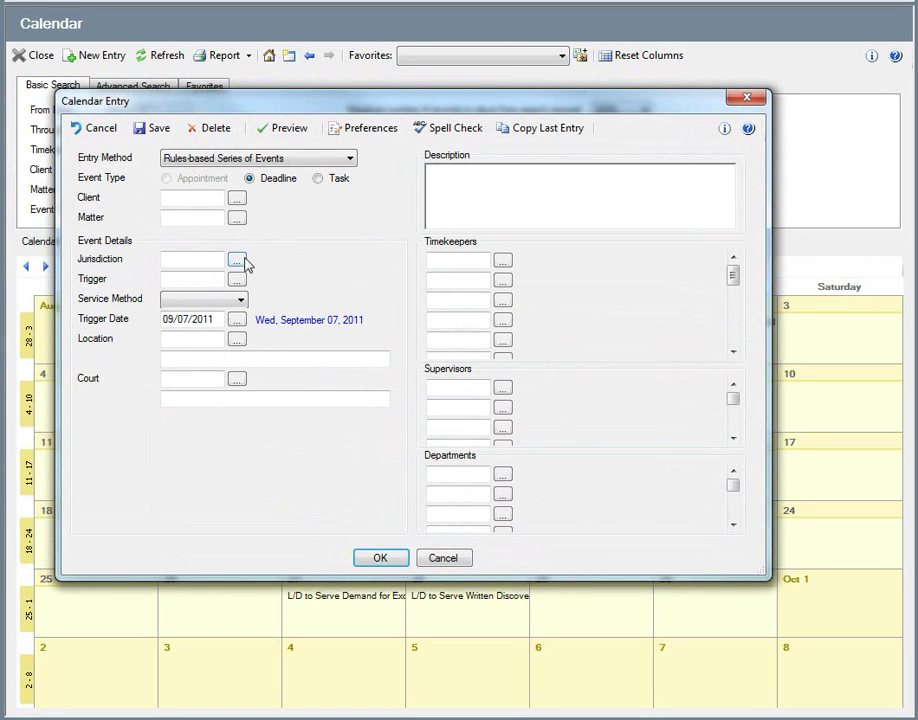
{"action": "left_click", "coordinate": [194, 197]}
{"action": "type", "text": "1001"}
{"action": "key", "text": "Tab"}
{"action": "type", "text": "001"}
{"action": "key", "text": "Tab"}
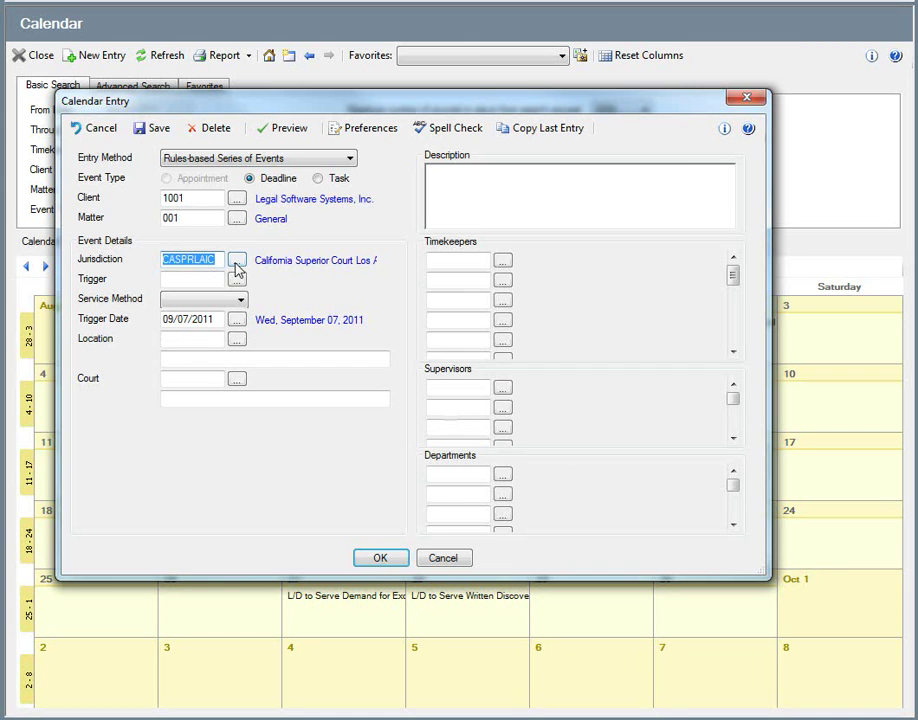
{"action": "left_click", "coordinate": [237, 264]}
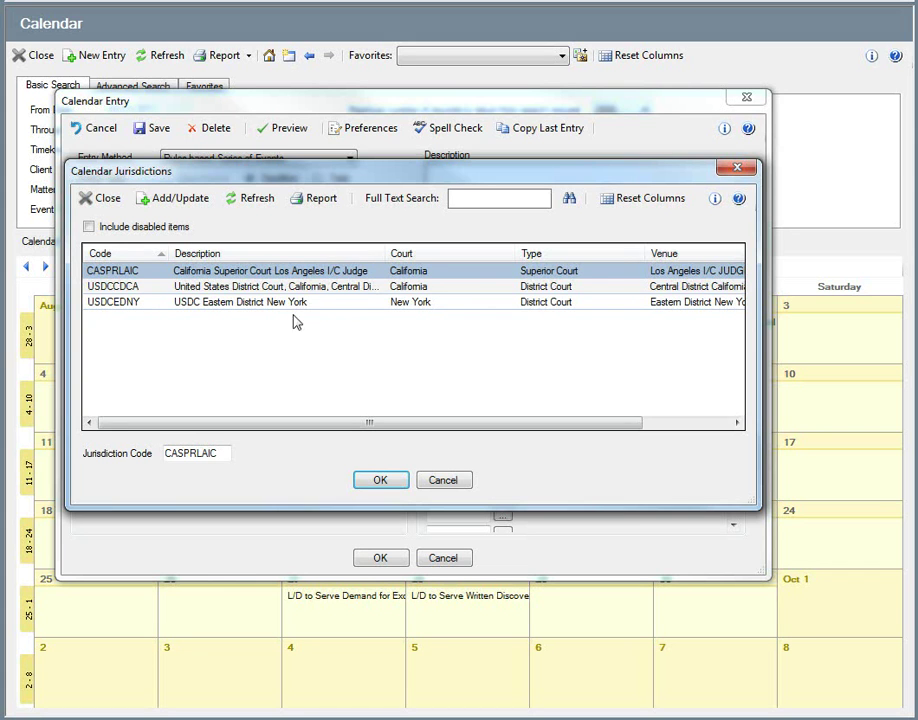
{"action": "left_click", "coordinate": [127, 229]}
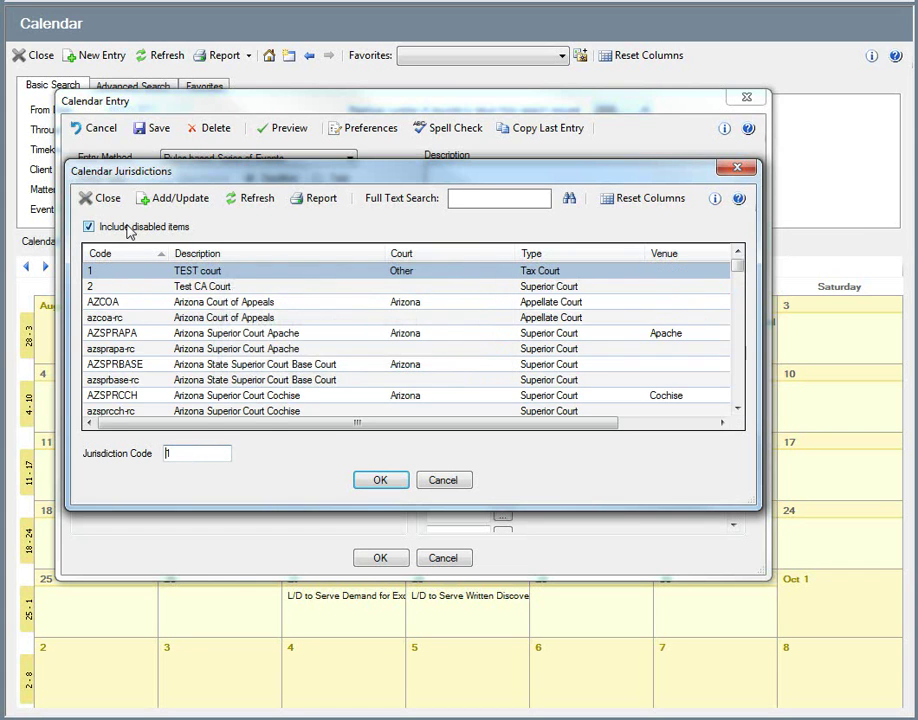
{"action": "left_click", "coordinate": [400, 337]}
{"action": "scroll", "coordinate": [402, 344], "scroll_direction": "down", "scroll_amount": 10}
{"action": "scroll", "coordinate": [400, 342], "scroll_direction": "down", "scroll_amount": 18}
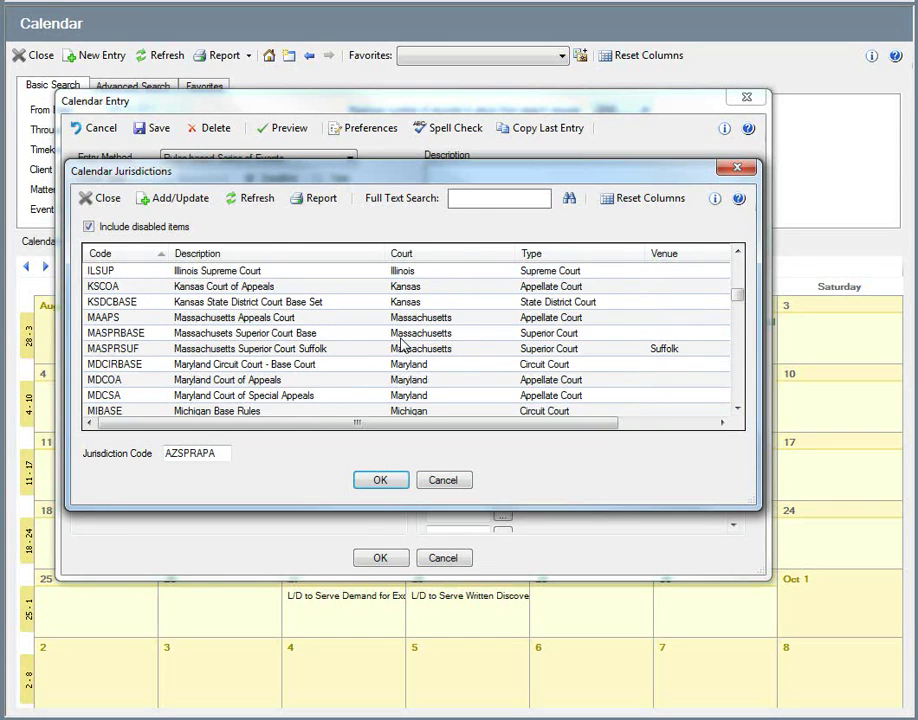
{"action": "scroll", "coordinate": [401, 343], "scroll_direction": "down", "scroll_amount": 10}
{"action": "scroll", "coordinate": [401, 343], "scroll_direction": "down", "scroll_amount": 20}
{"action": "scroll", "coordinate": [401, 343], "scroll_direction": "down", "scroll_amount": 8}
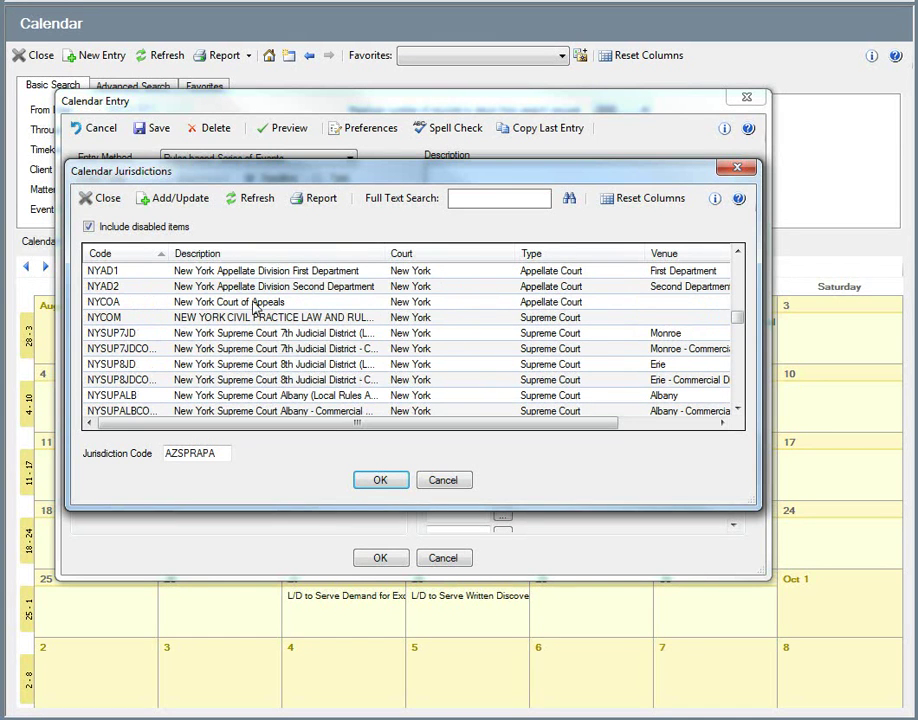
{"action": "left_click", "coordinate": [443, 480]}
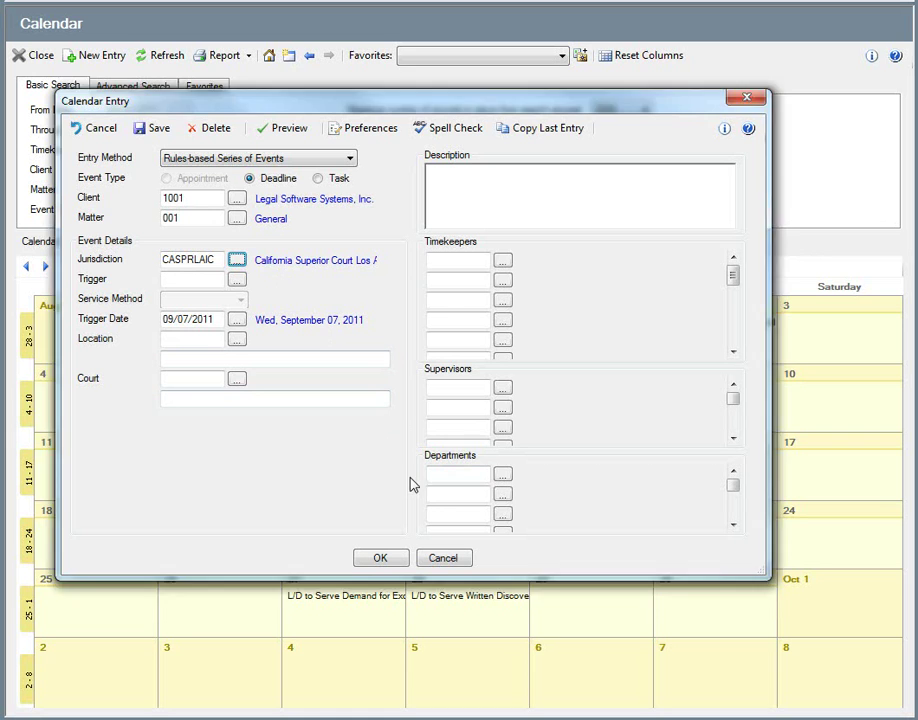
{"action": "left_click", "coordinate": [237, 282]}
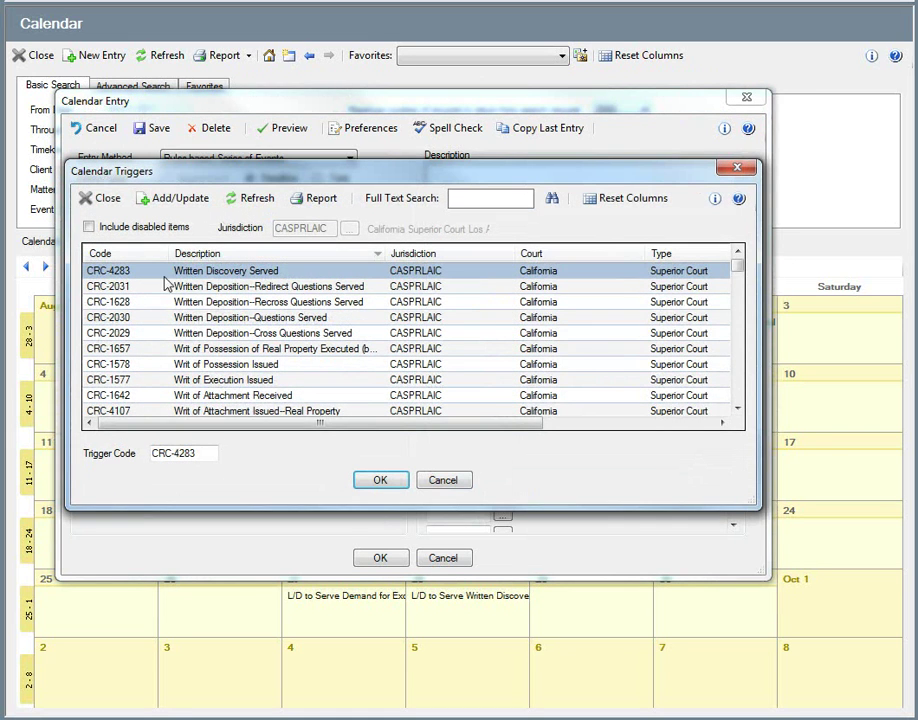
{"action": "left_click", "coordinate": [221, 302]}
{"action": "scroll", "coordinate": [221, 306], "scroll_direction": "down", "scroll_amount": 7}
{"action": "scroll", "coordinate": [225, 306], "scroll_direction": "down", "scroll_amount": 13}
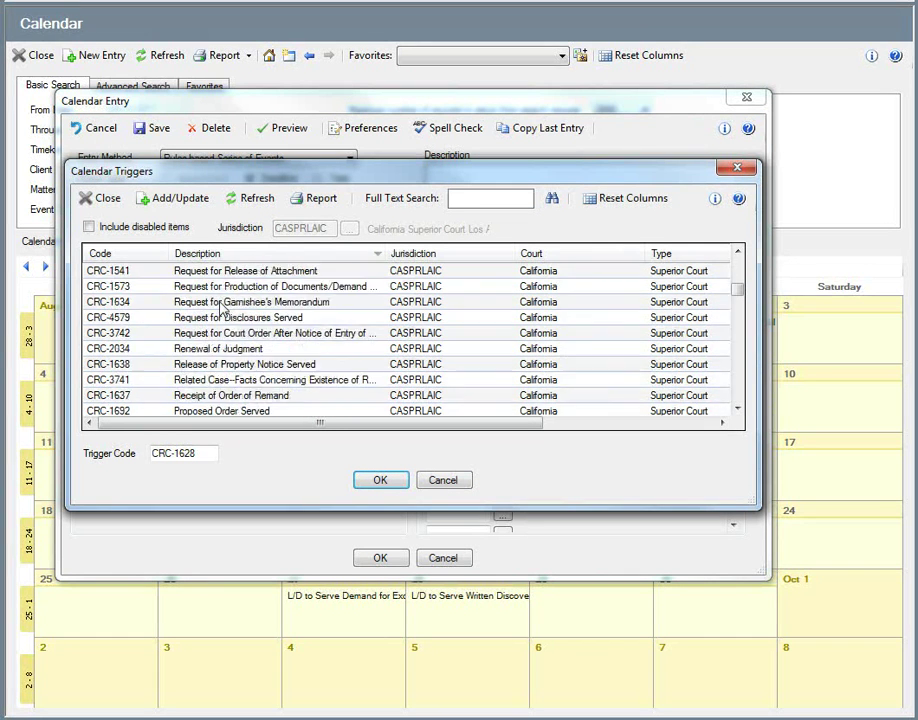
{"action": "left_click", "coordinate": [398, 271]}
{"action": "left_click", "coordinate": [405, 288]}
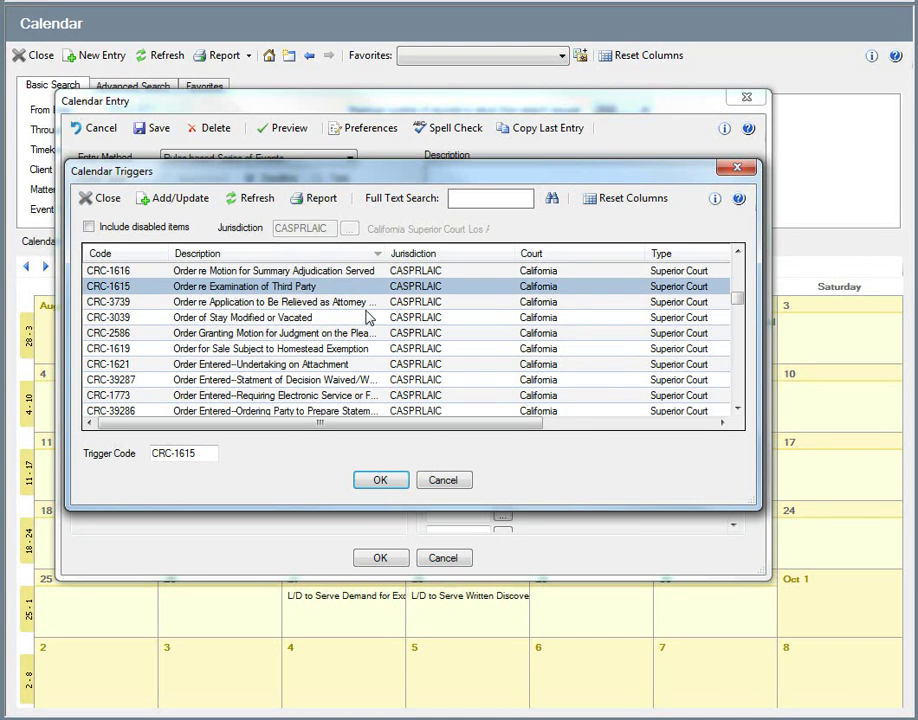
{"action": "scroll", "coordinate": [299, 344], "scroll_direction": "down", "scroll_amount": 4}
{"action": "scroll", "coordinate": [296, 339], "scroll_direction": "down", "scroll_amount": 15}
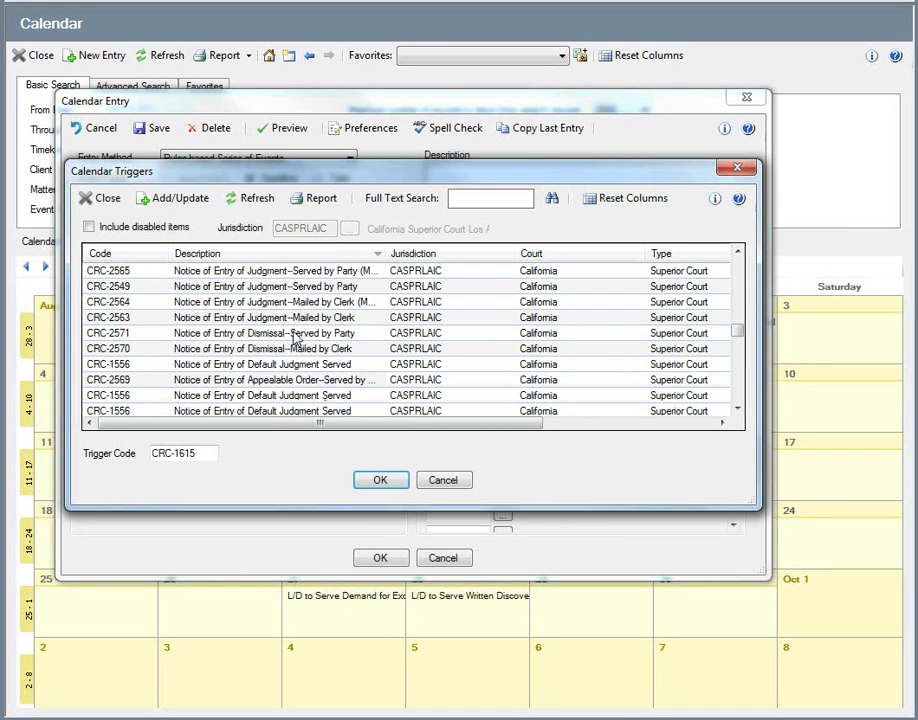
{"action": "scroll", "coordinate": [296, 339], "scroll_direction": "down", "scroll_amount": 3}
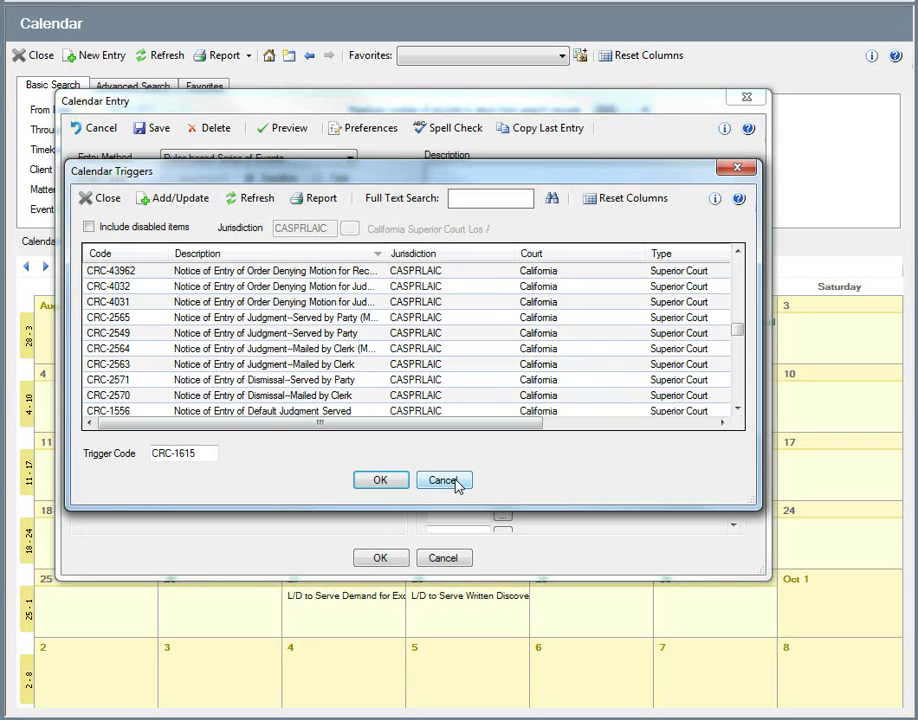
{"action": "left_click", "coordinate": [458, 482]}
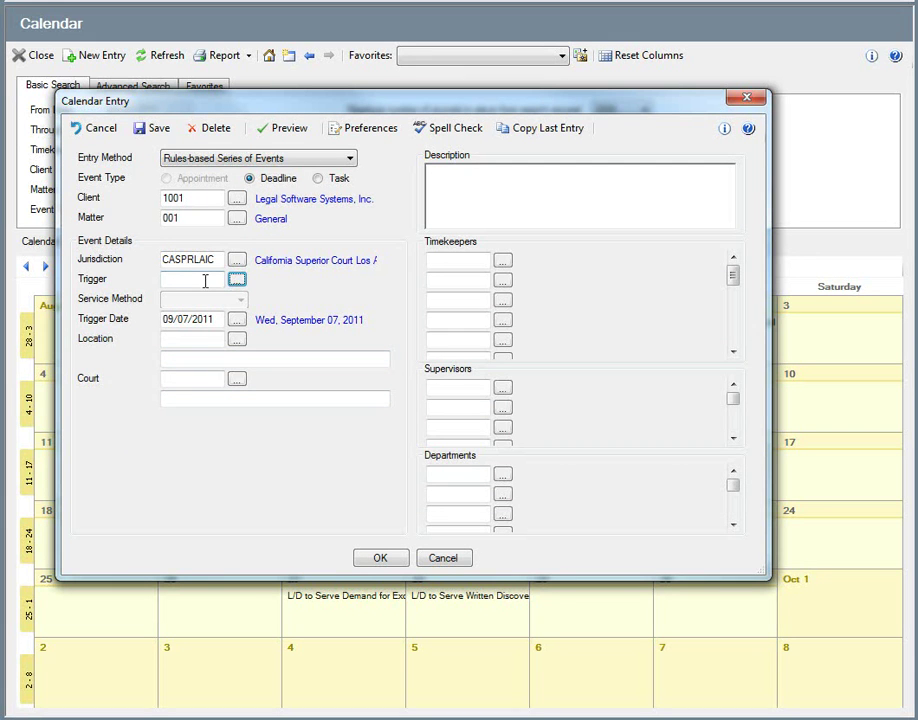
- Discard the unsaved entry and view the Calendar codes in Codes and Usage
{"action": "left_click", "coordinate": [435, 559]}
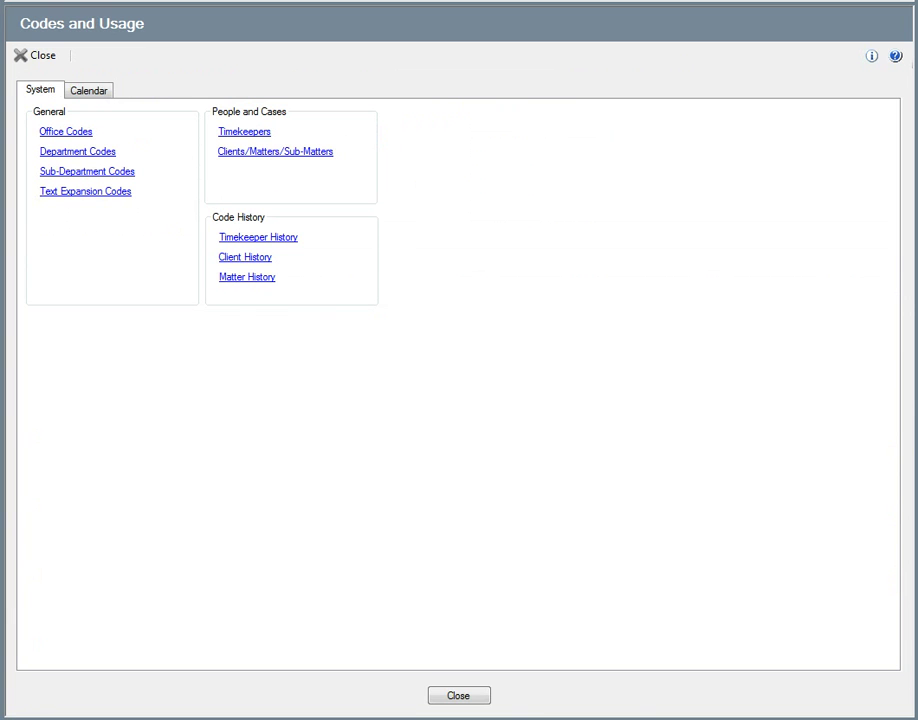
{"action": "left_click", "coordinate": [99, 93]}
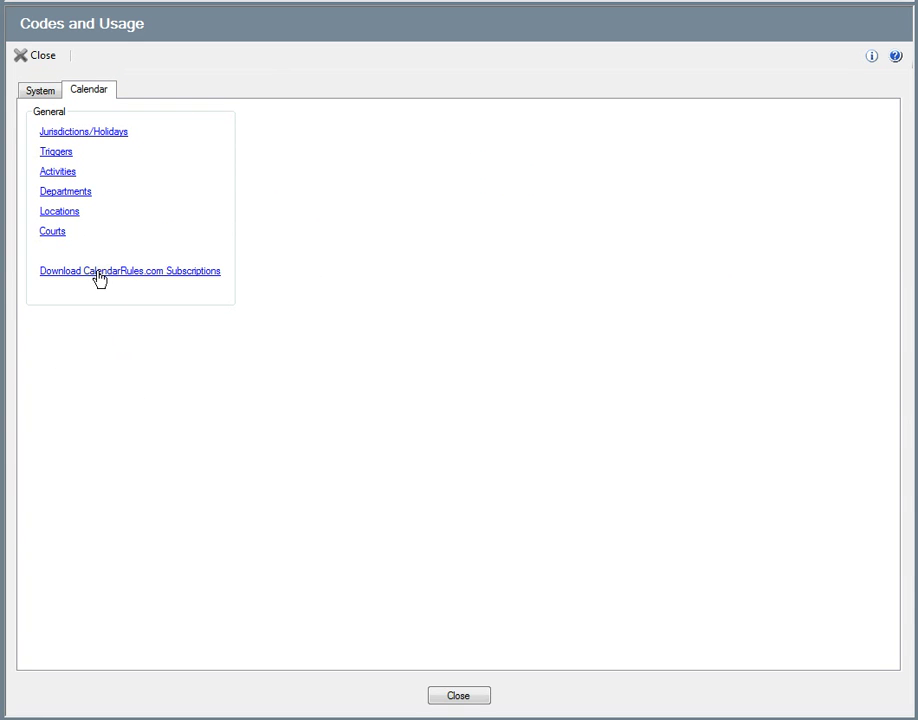
- Download the CalendarRules.com subscriptions and acknowledge the completion message
{"action": "left_click", "coordinate": [143, 273]}
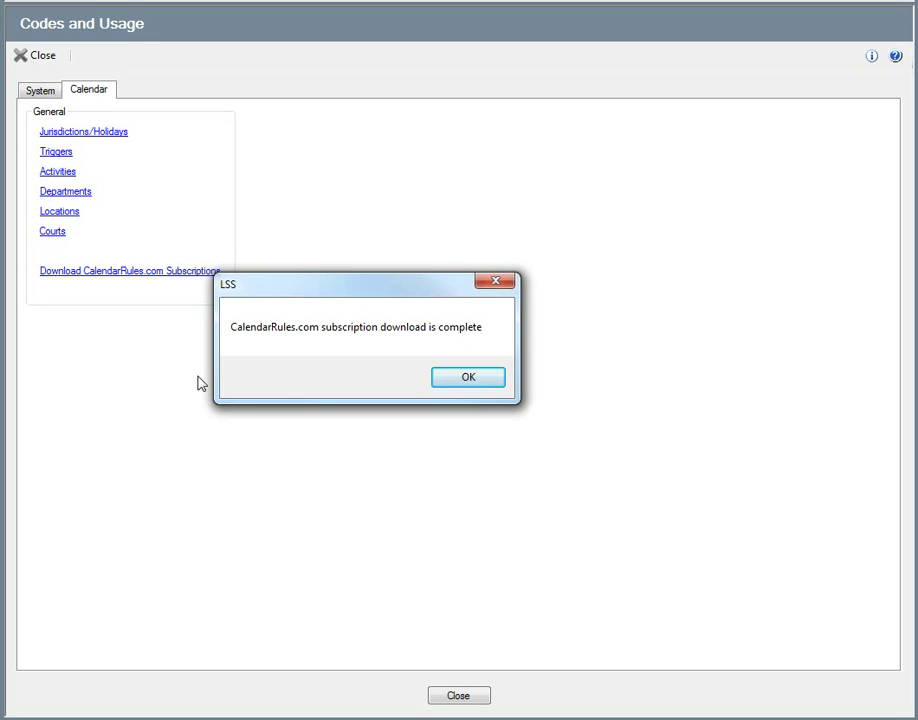
{"action": "left_click", "coordinate": [478, 384]}
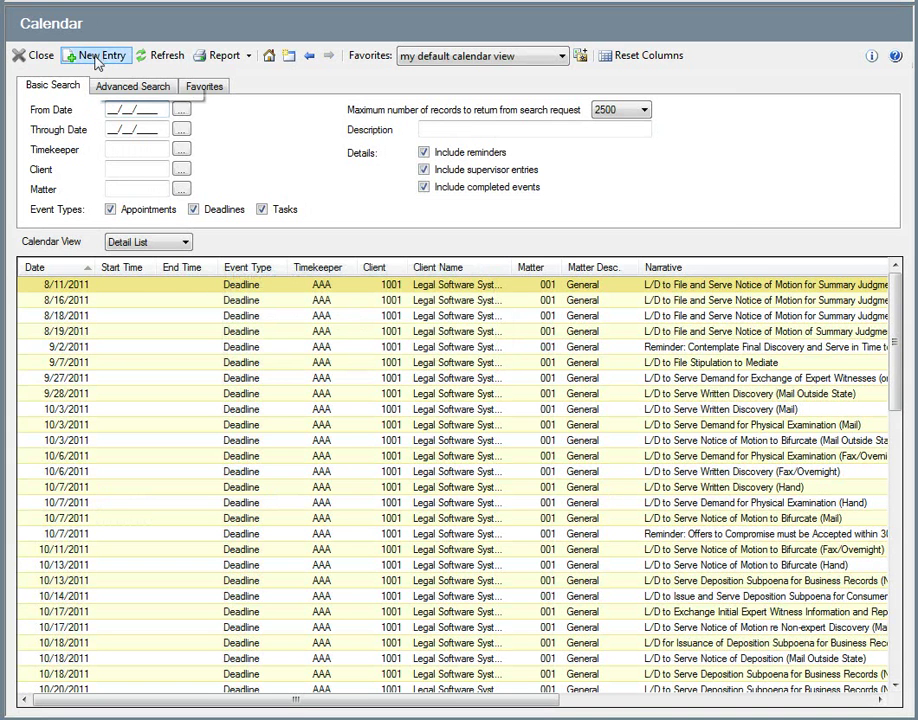
- Start a new entry for client 1001 with trigger CRC-4283 Written Discovery Served
{"action": "left_click", "coordinate": [97, 56]}
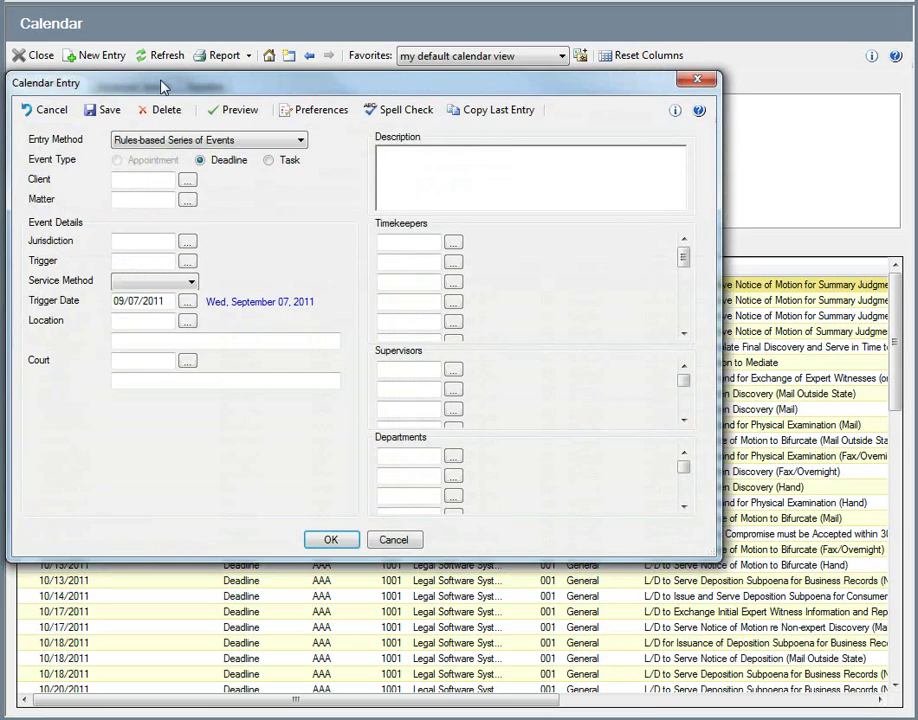
{"action": "left_click_drag", "start_coordinate": [163, 87], "coordinate": [205, 106]}
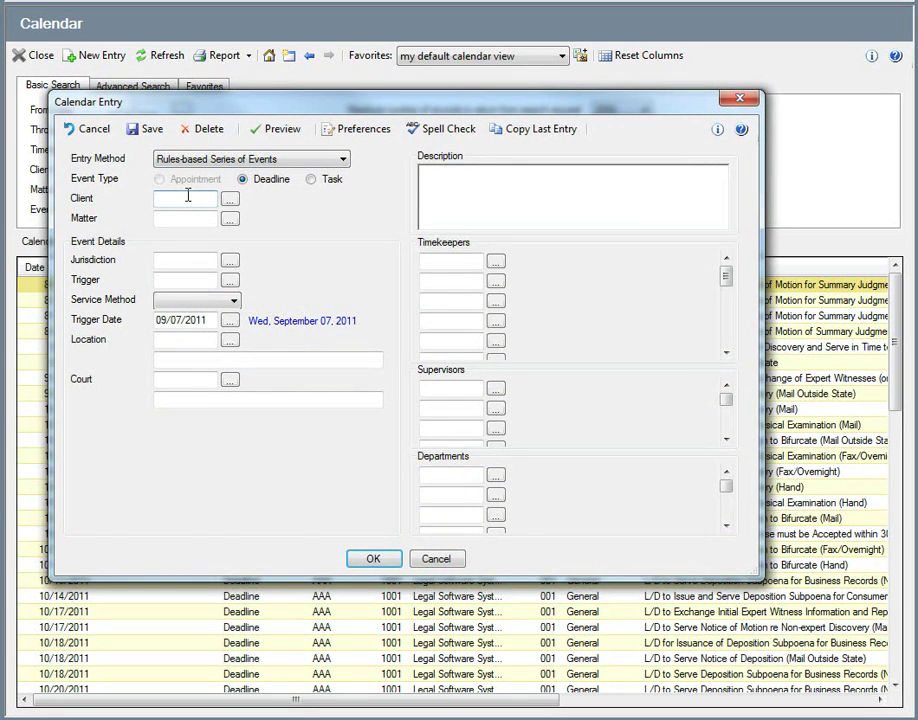
{"action": "type", "text": "1001"}
{"action": "key", "text": "Tab"}
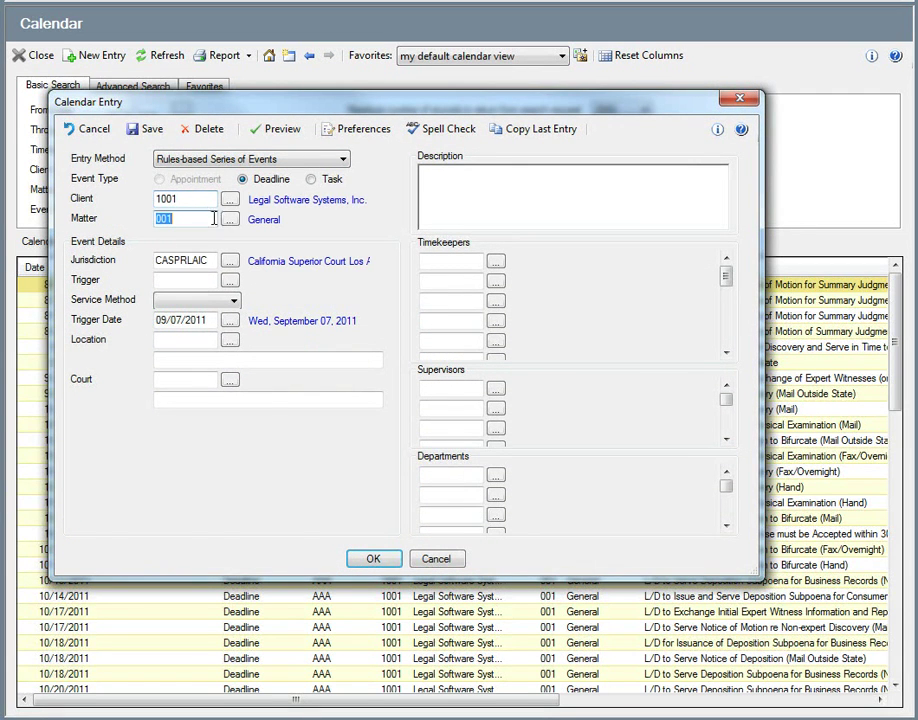
{"action": "left_click", "coordinate": [230, 280]}
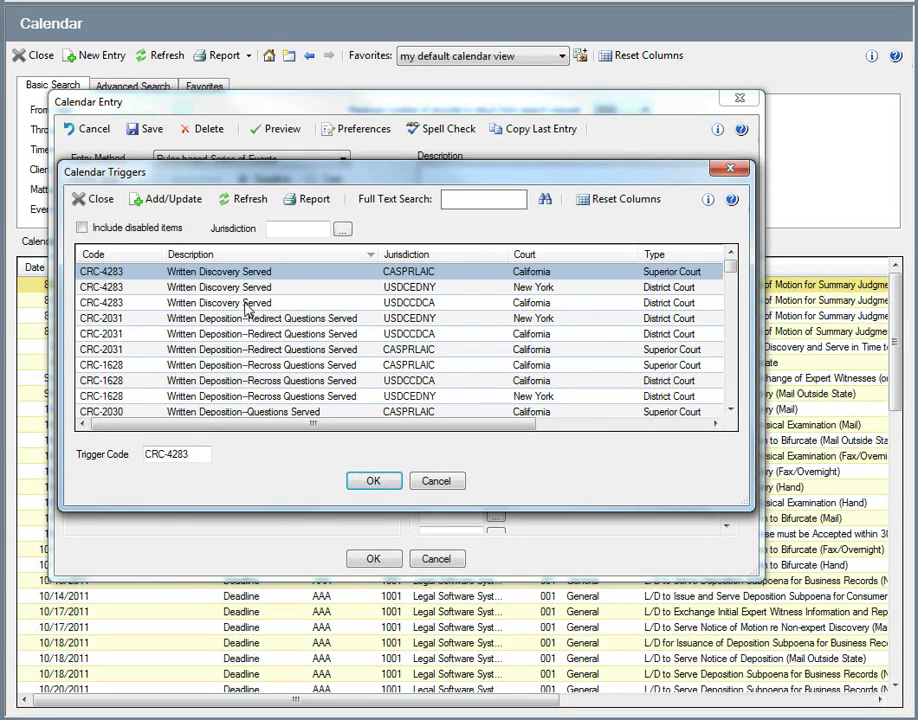
{"action": "double_click", "coordinate": [244, 272]}
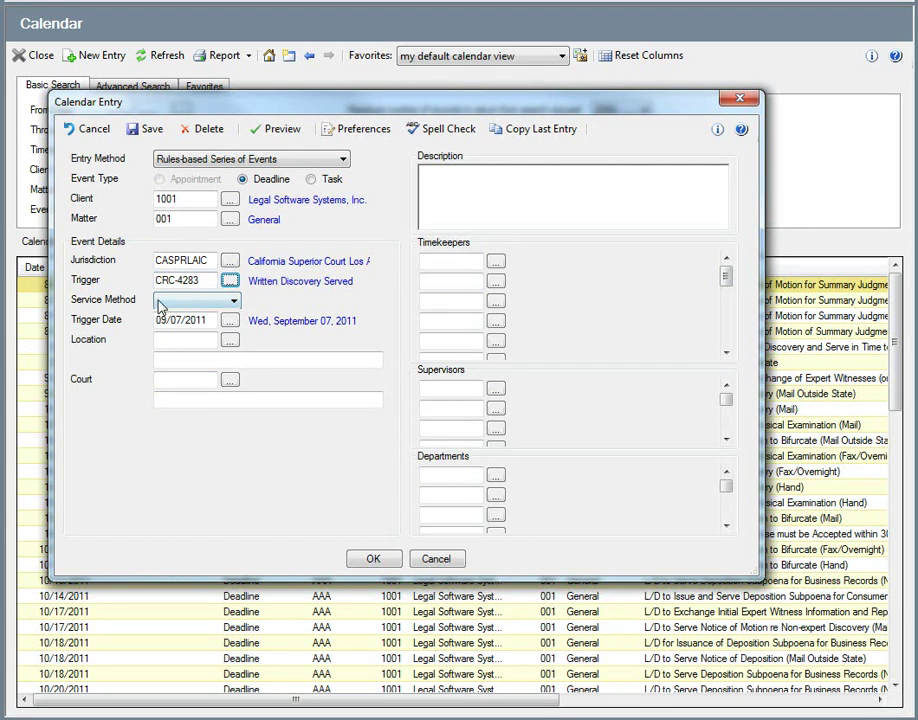
- Set service method Regular Mail and timekeeper AAA, then save to preview the 10/12/2011 deadline
{"action": "left_click", "coordinate": [234, 304]}
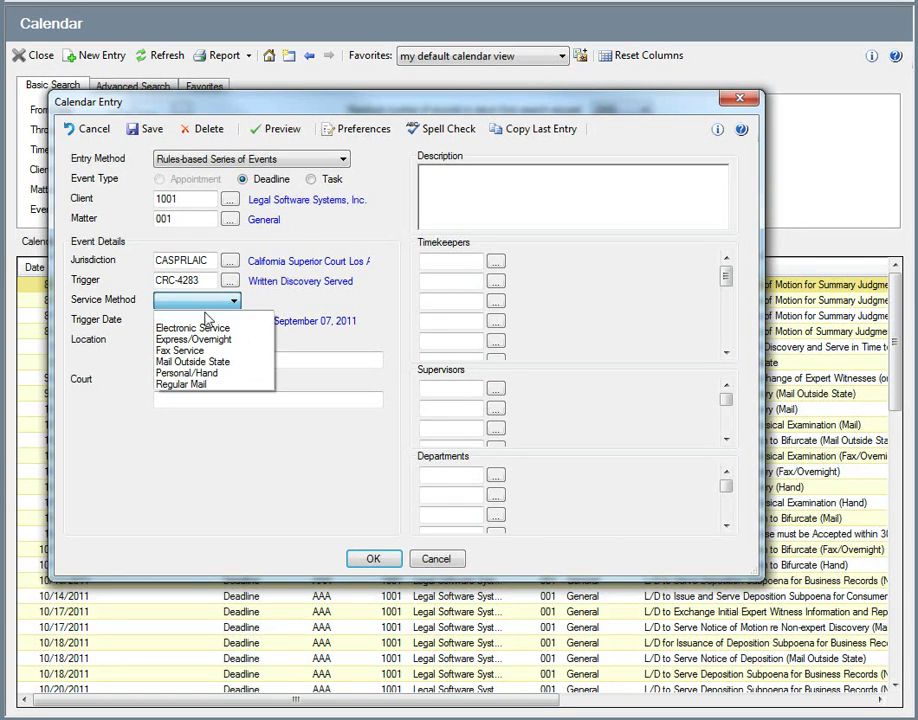
{"action": "left_click", "coordinate": [186, 385]}
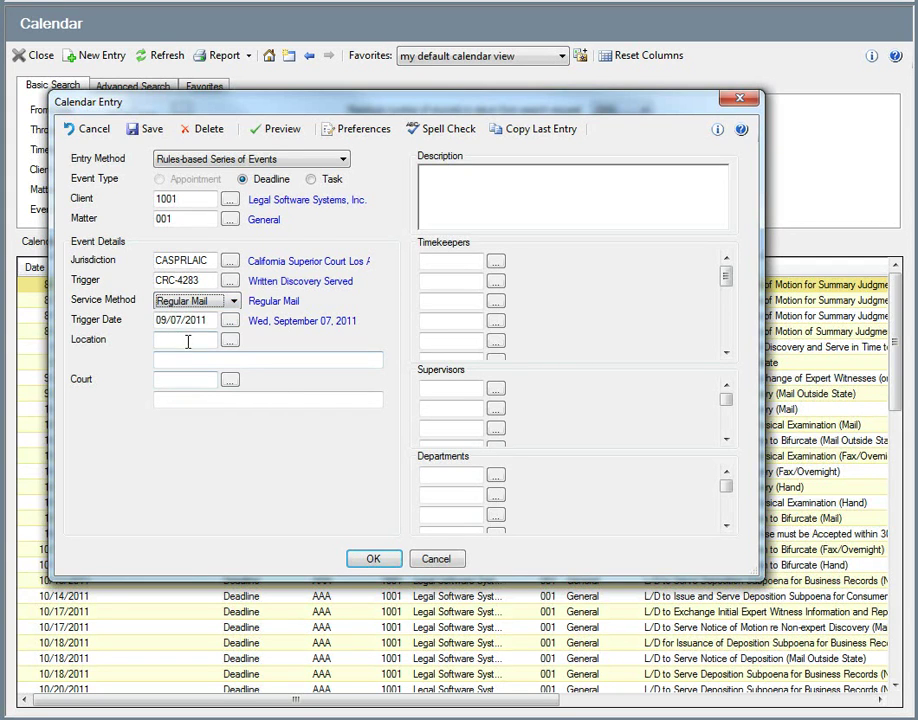
{"action": "left_click", "coordinate": [425, 263]}
{"action": "type", "text": "AAA"}
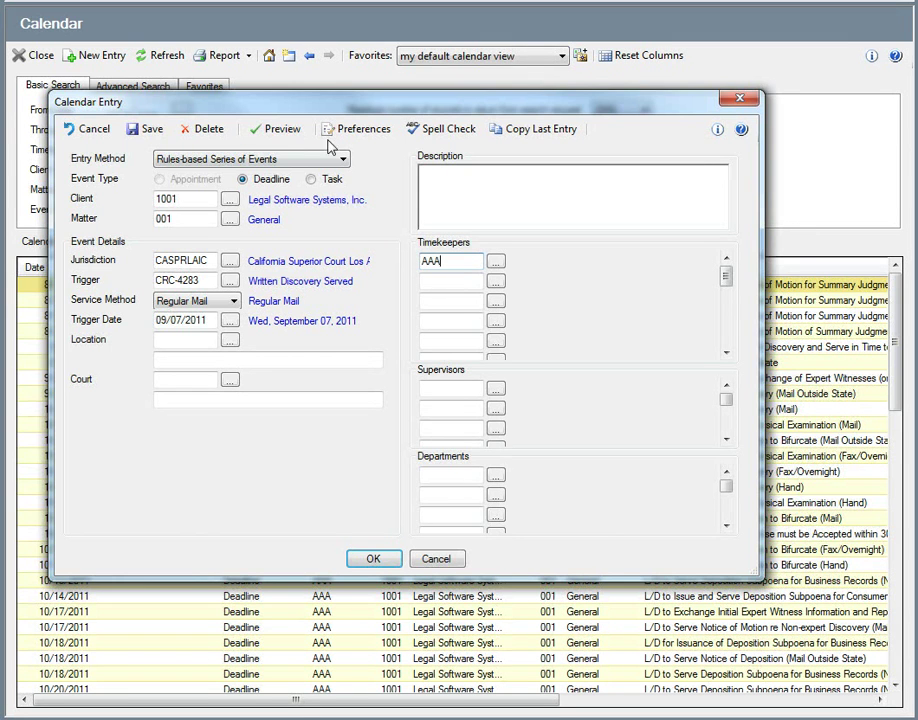
{"action": "left_click", "coordinate": [160, 130]}
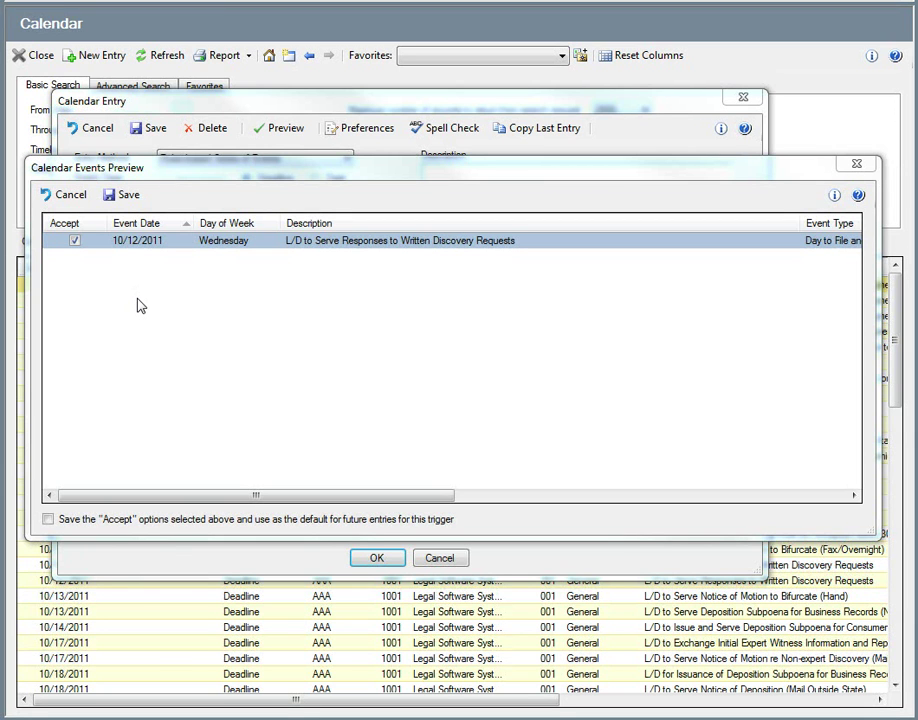
- Save the Written Discovery response deadlines for 10/12/2011 and switch the calendar to Monthly view
{"action": "left_click", "coordinate": [127, 197]}
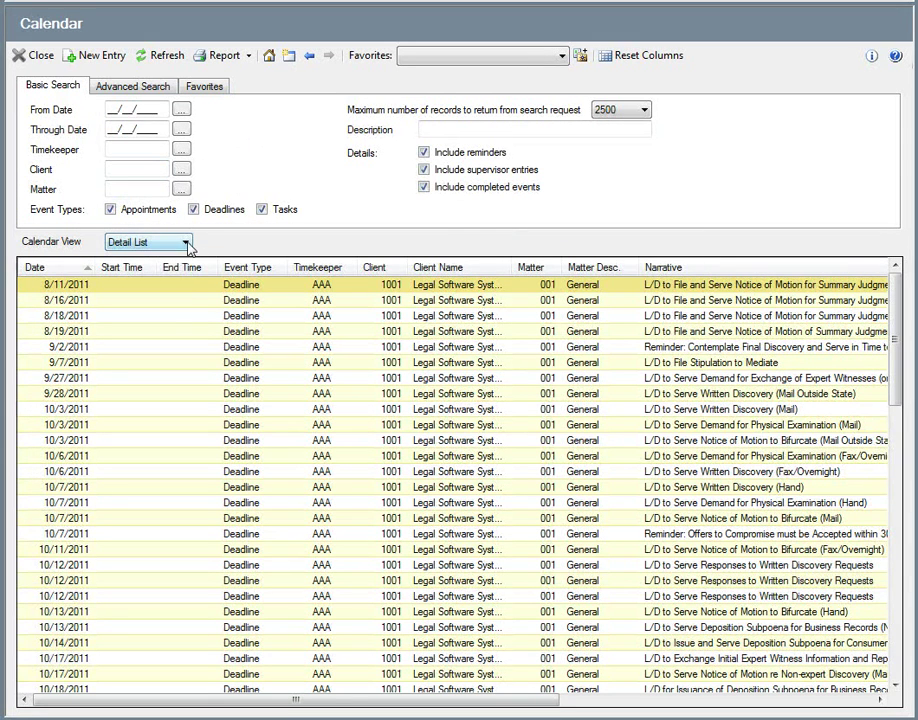
{"action": "left_click", "coordinate": [182, 242]}
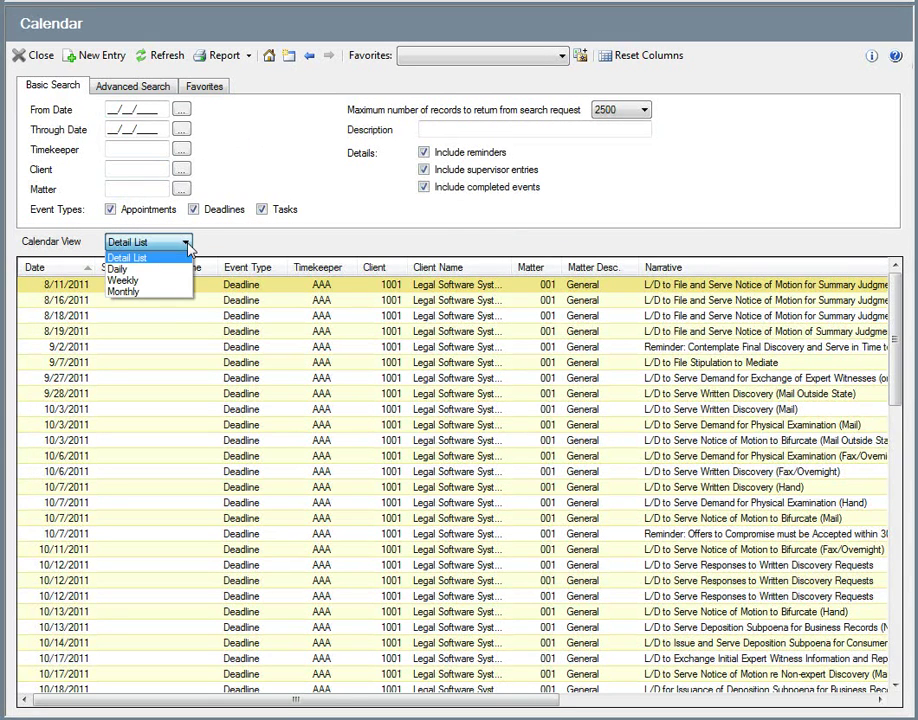
{"action": "left_click", "coordinate": [147, 292]}
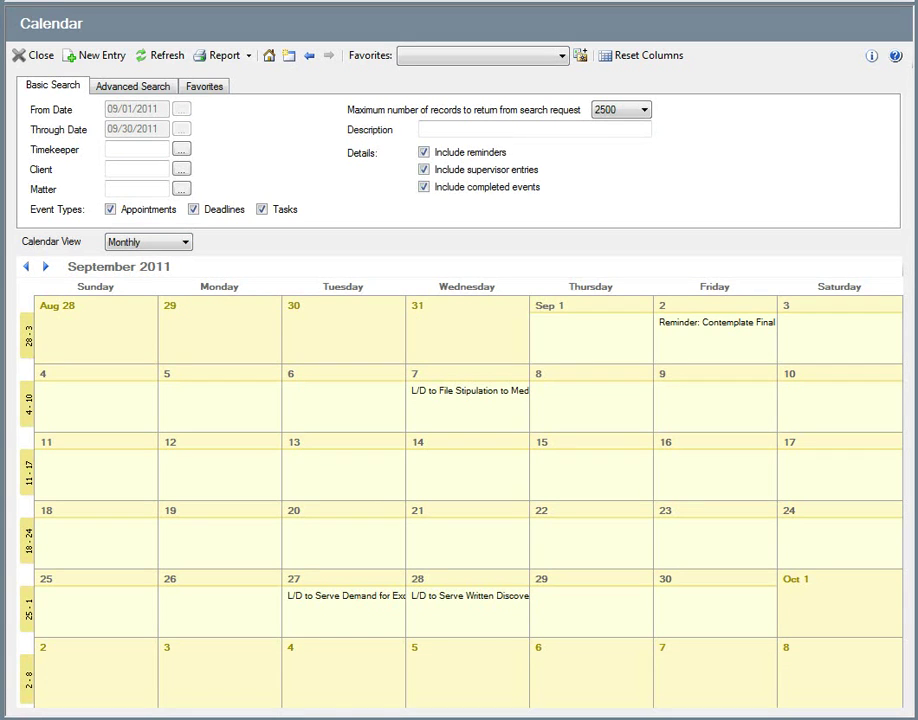